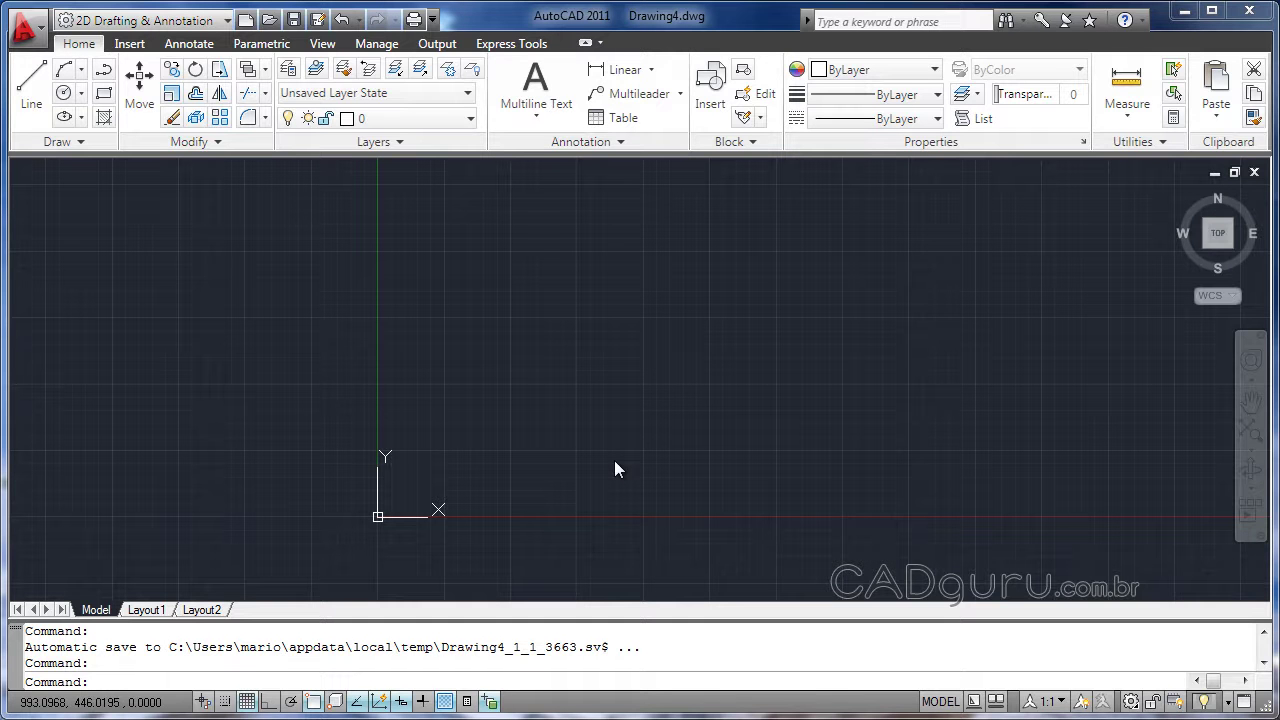
# Start a line at the origin 0,0.
pyautogui.click(22, 116)
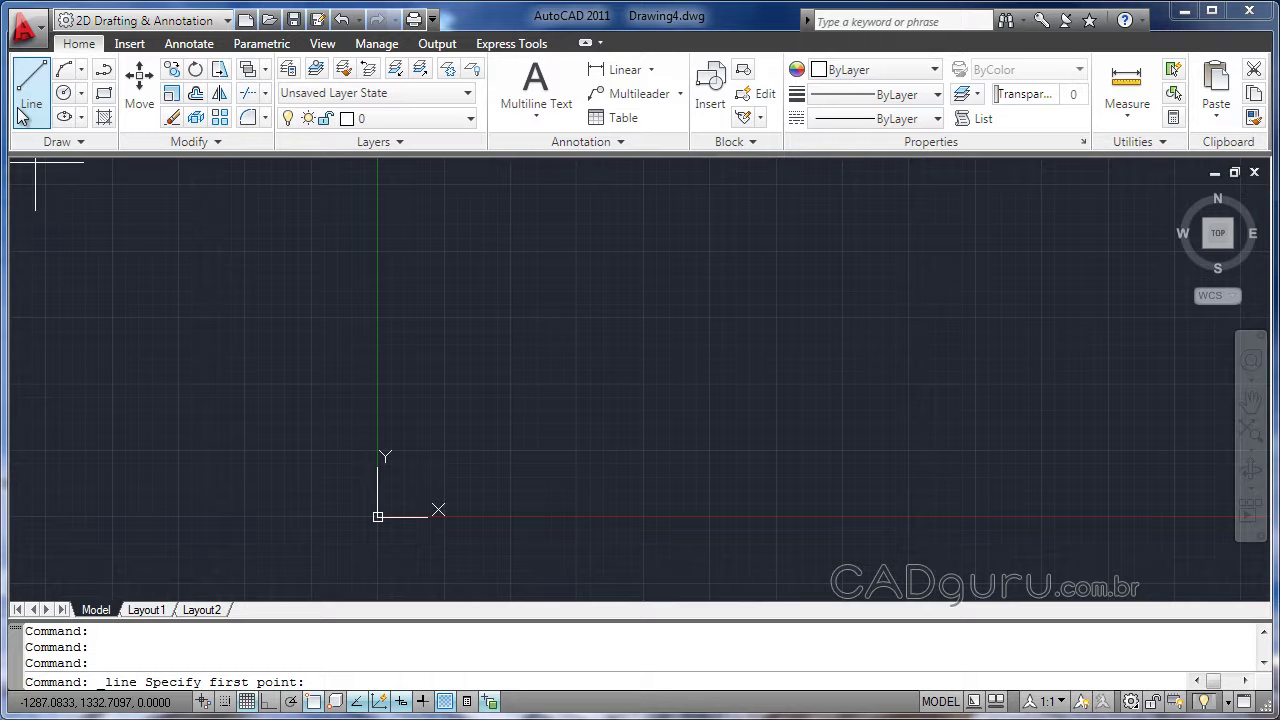
pyautogui.click(22, 116)
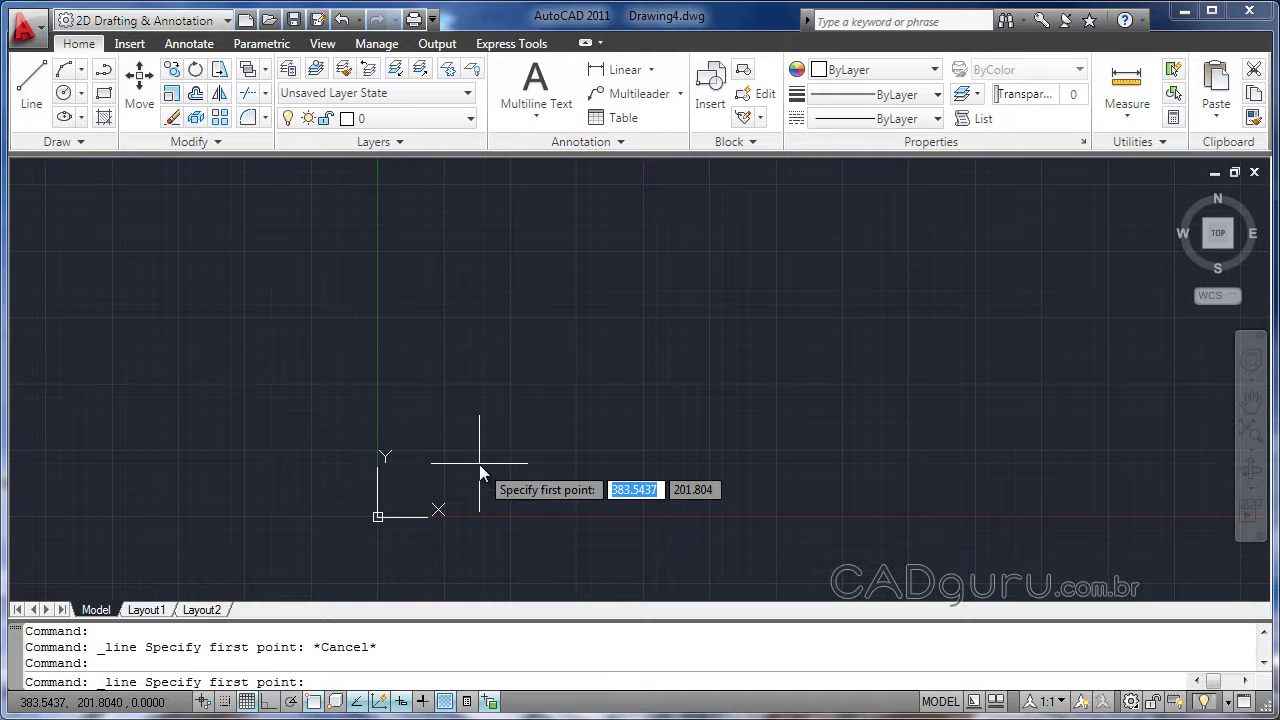
pyautogui.write('0')
pyautogui.press('Tab')
pyautogui.write('0')
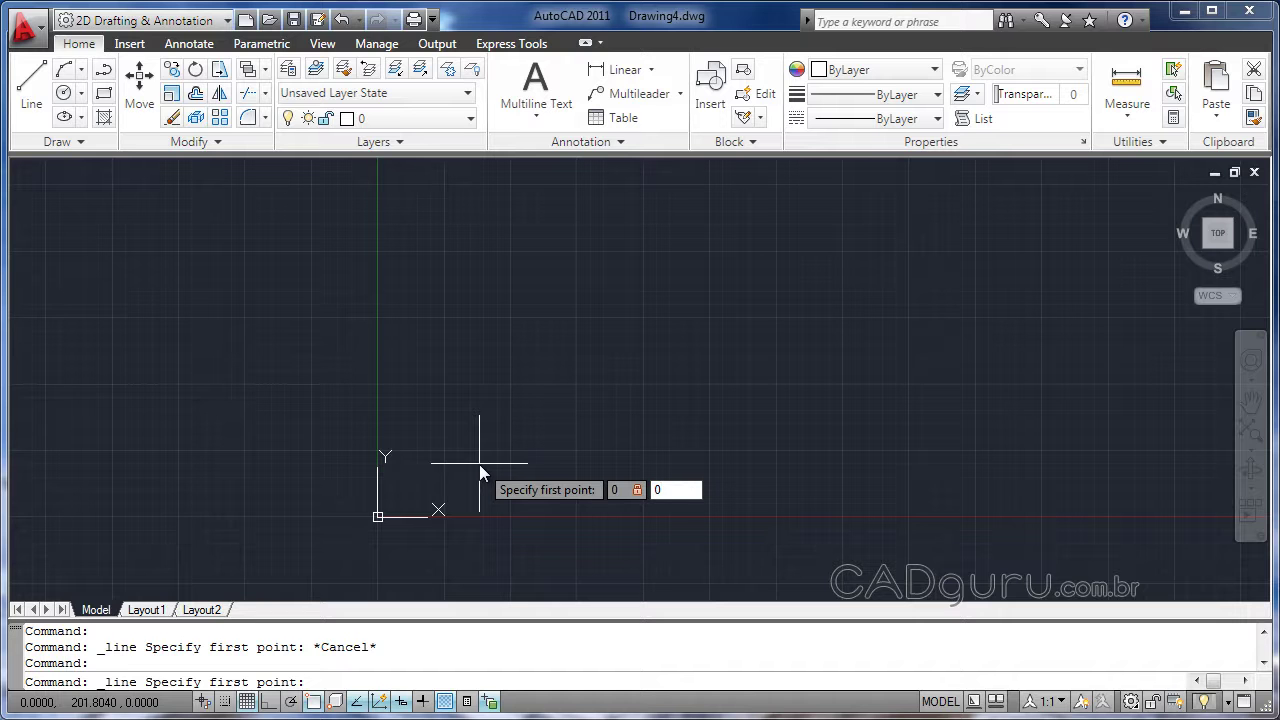
pyautogui.press('Return')
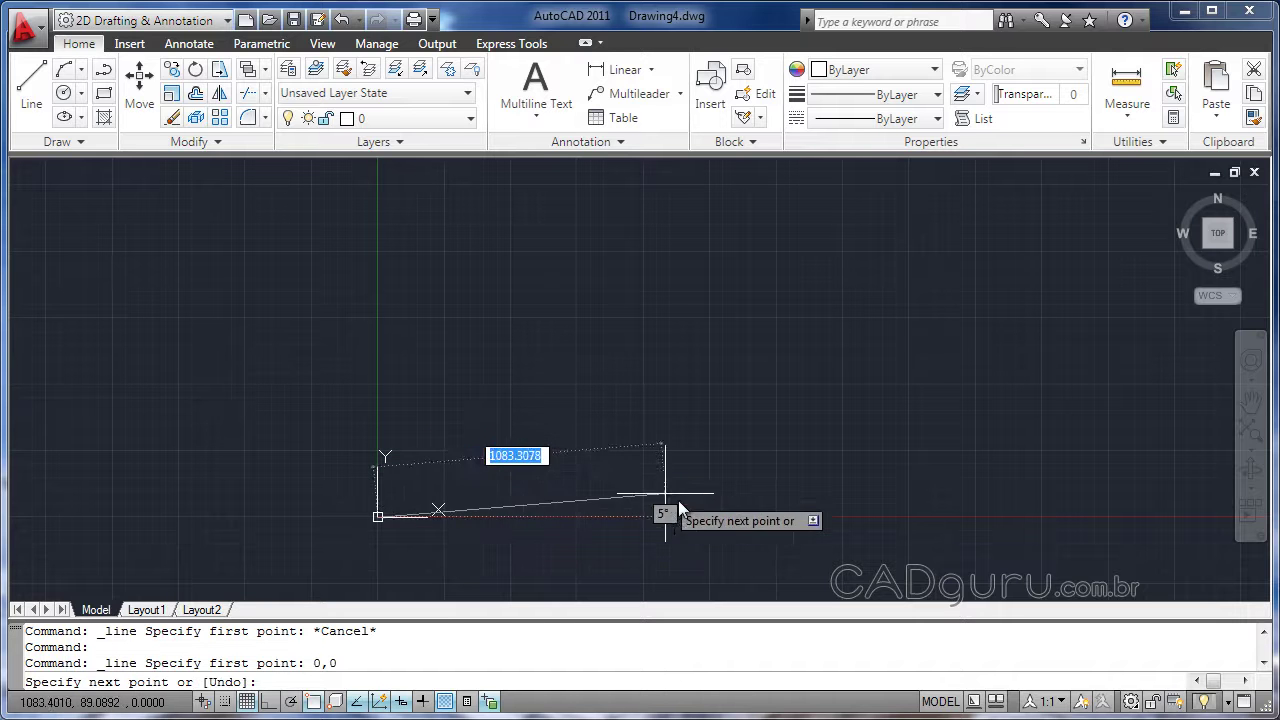
# With Polar on, draw the 1000 and 500 edges and the top edge, then close the rectangle.
pyautogui.click(290, 702)
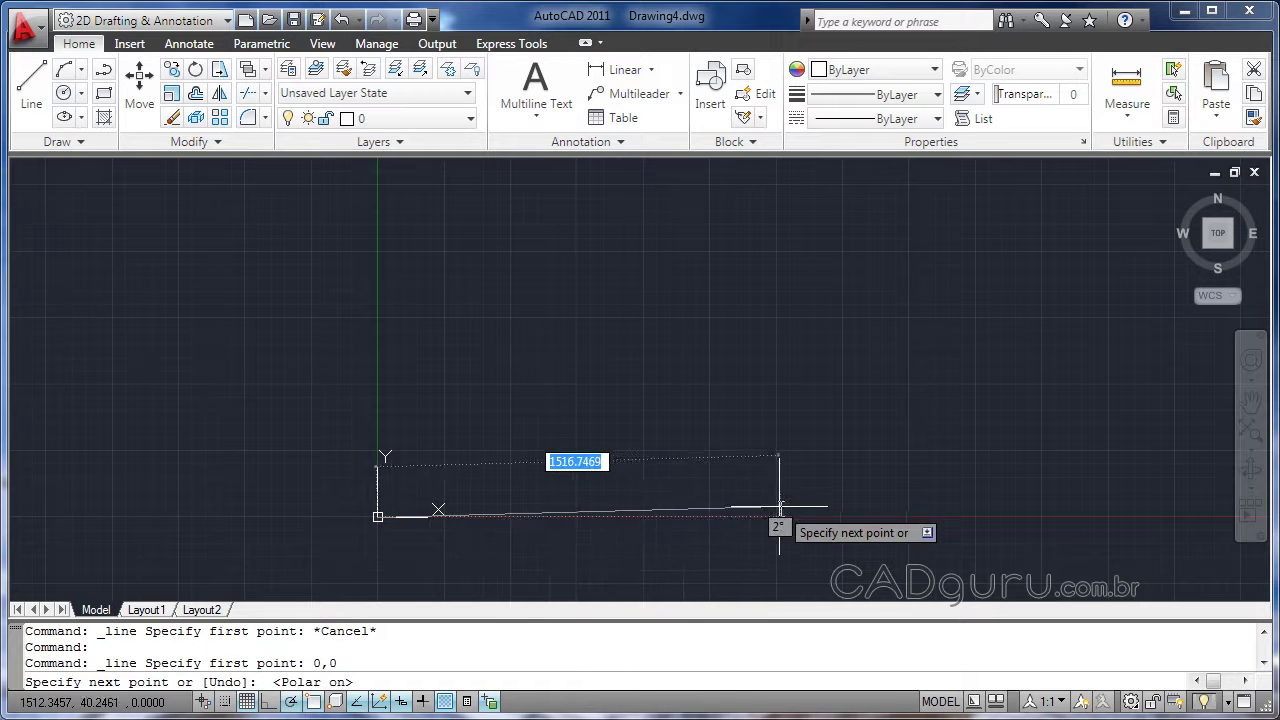
pyautogui.write('100')
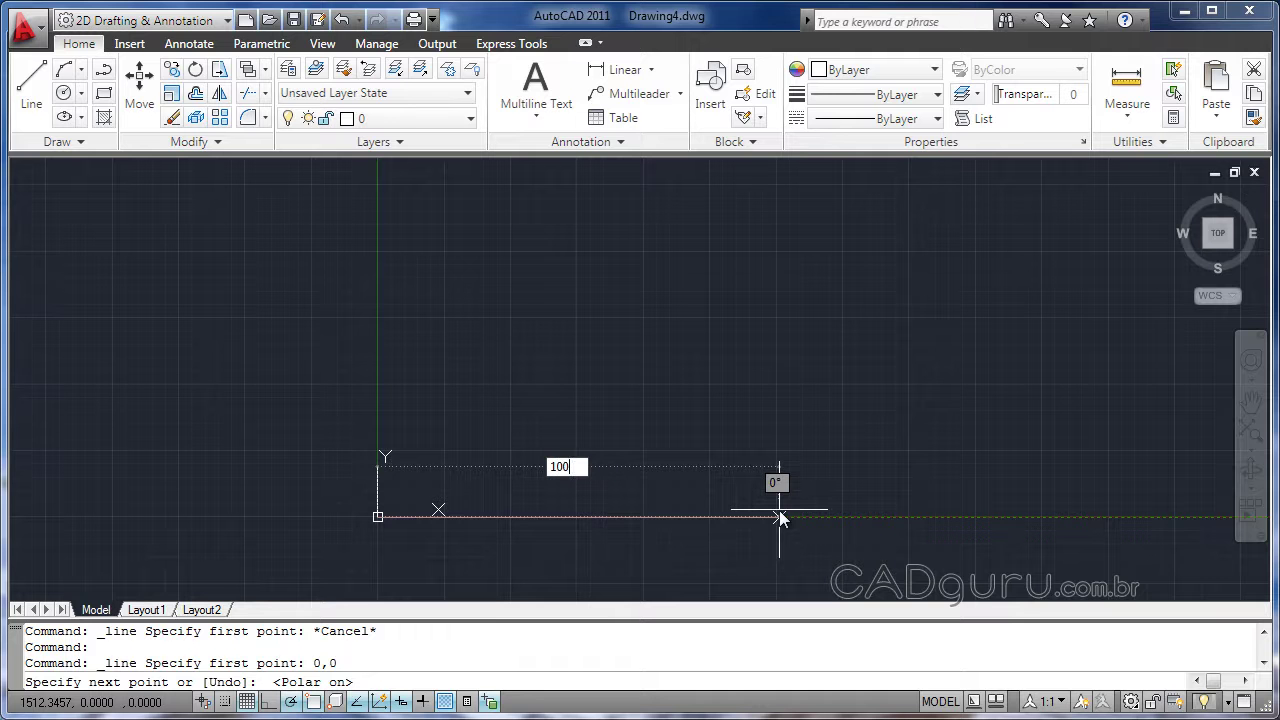
pyautogui.write('0')
pyautogui.press('Return')
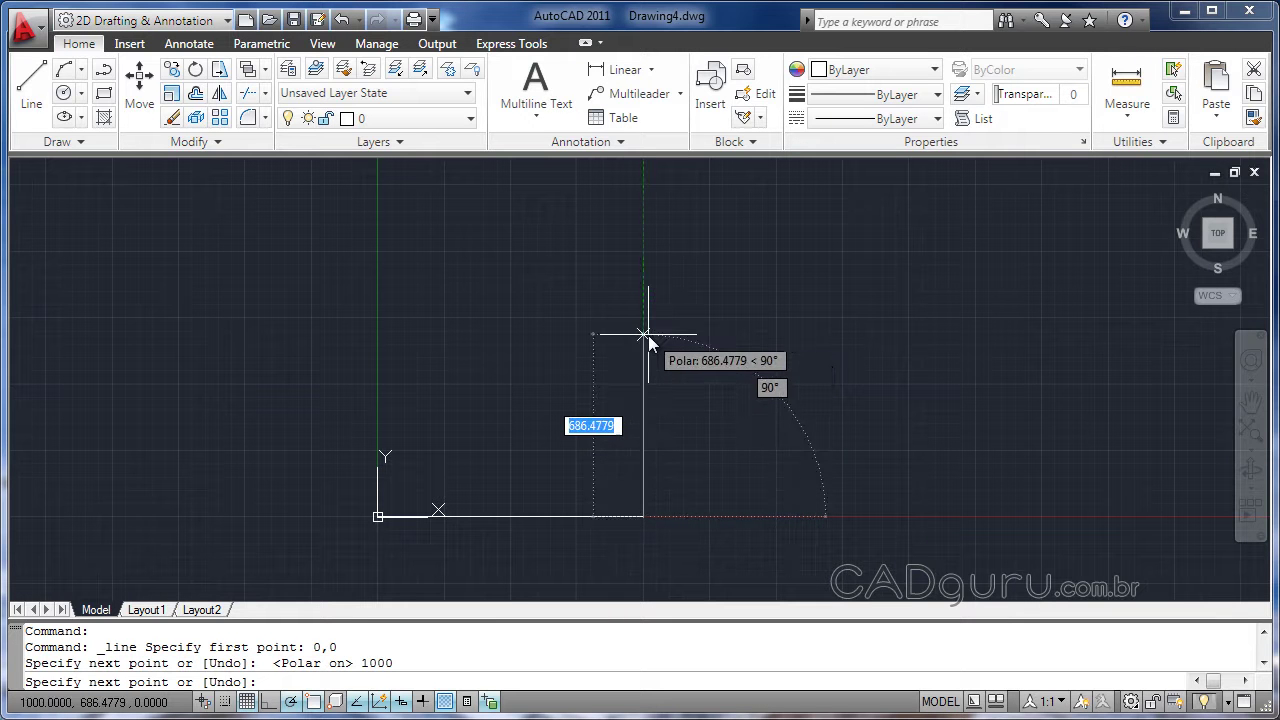
pyautogui.write('500')
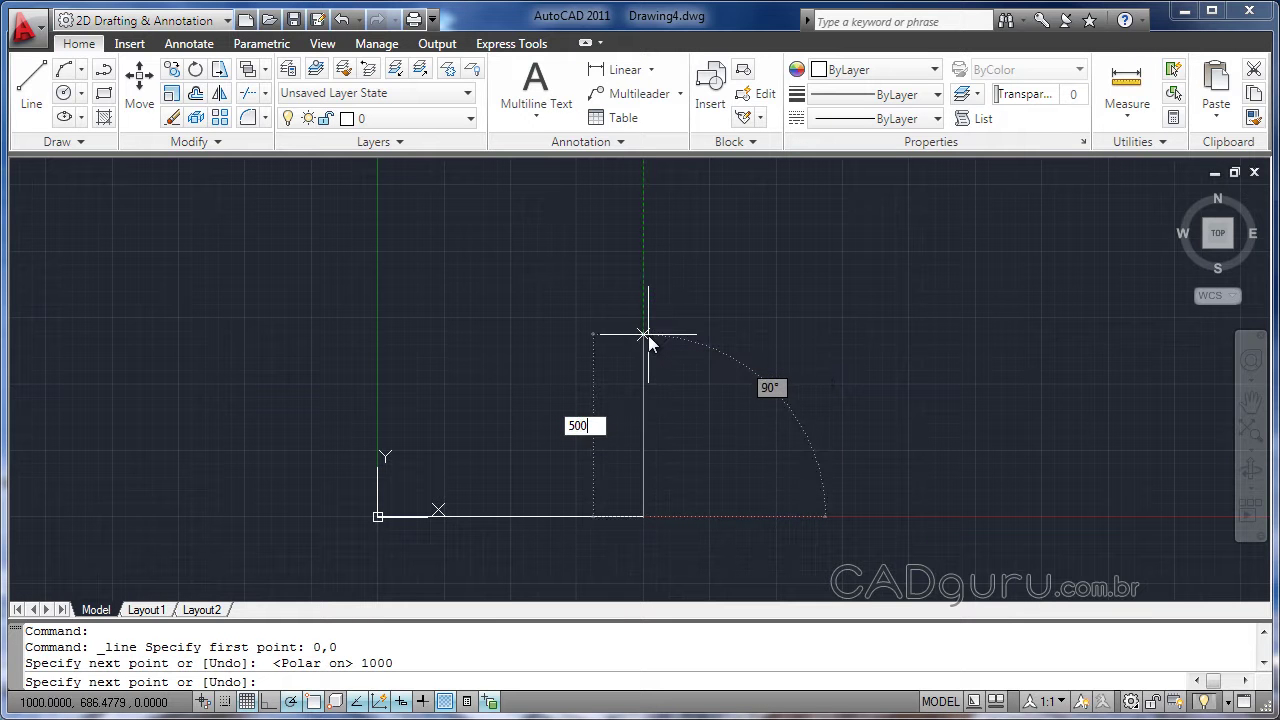
pyautogui.press('Return')
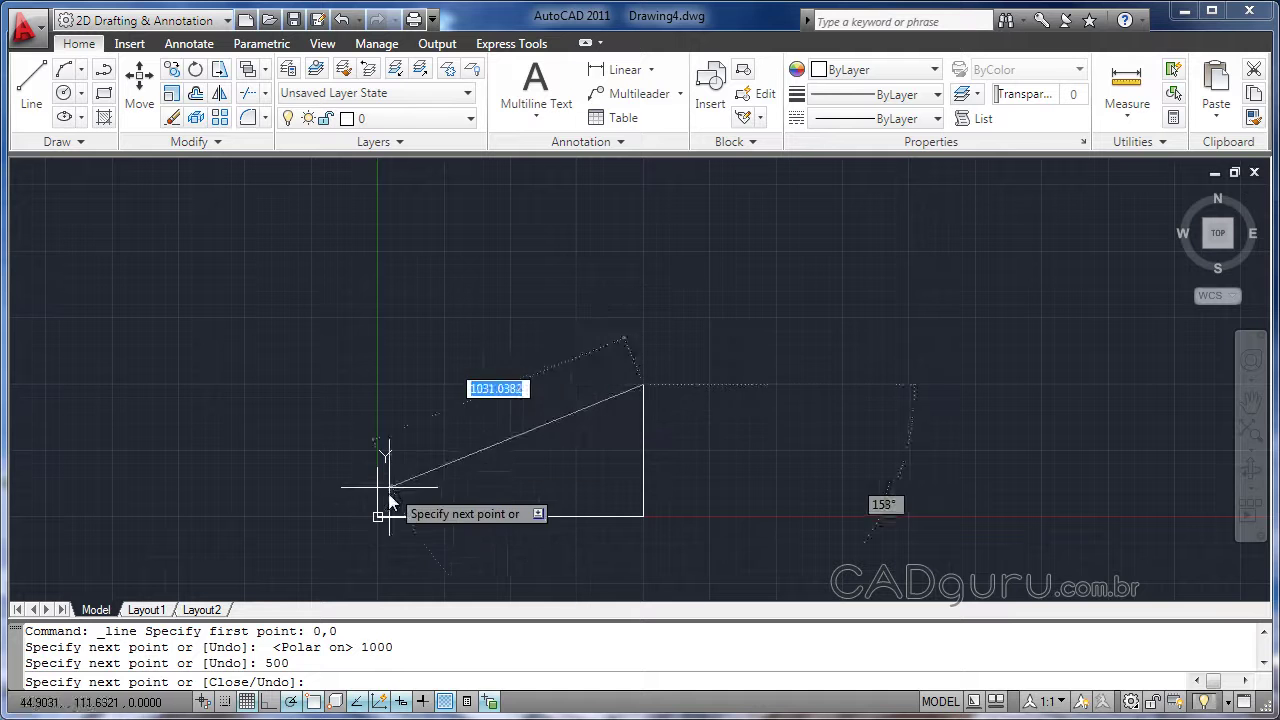
pyautogui.click(377, 384)
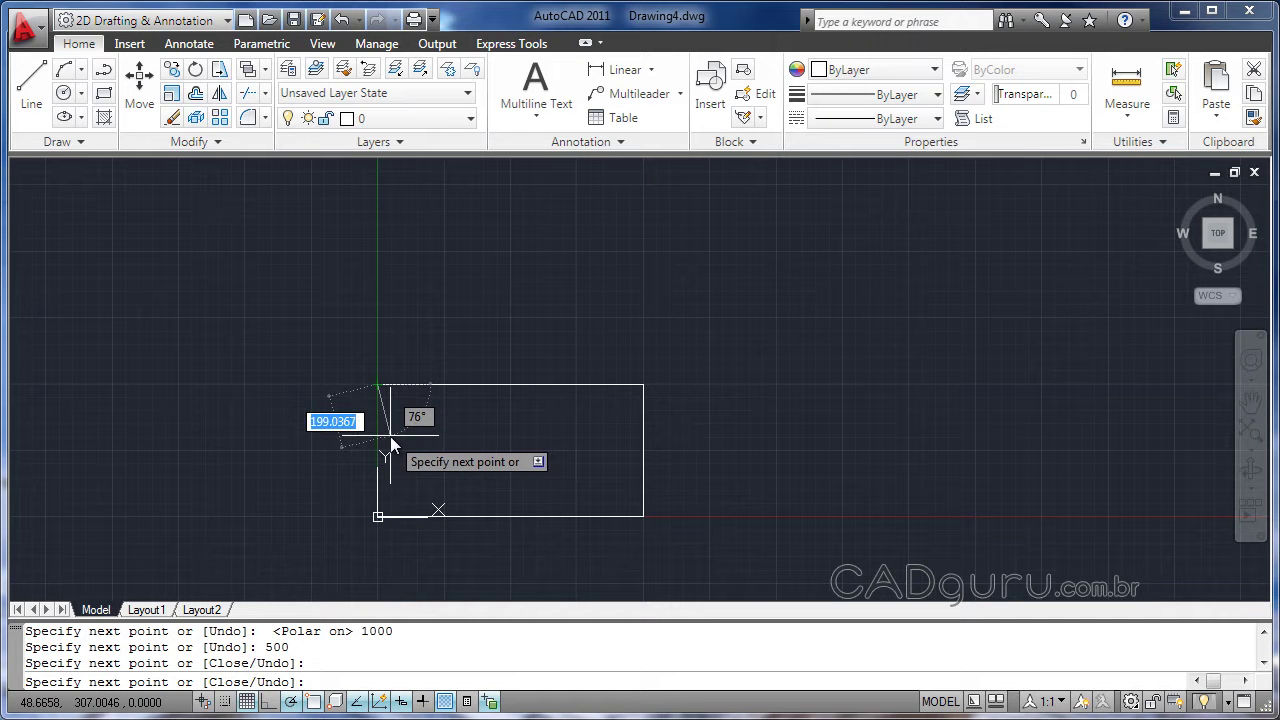
pyautogui.write('c')
pyautogui.press('Return')
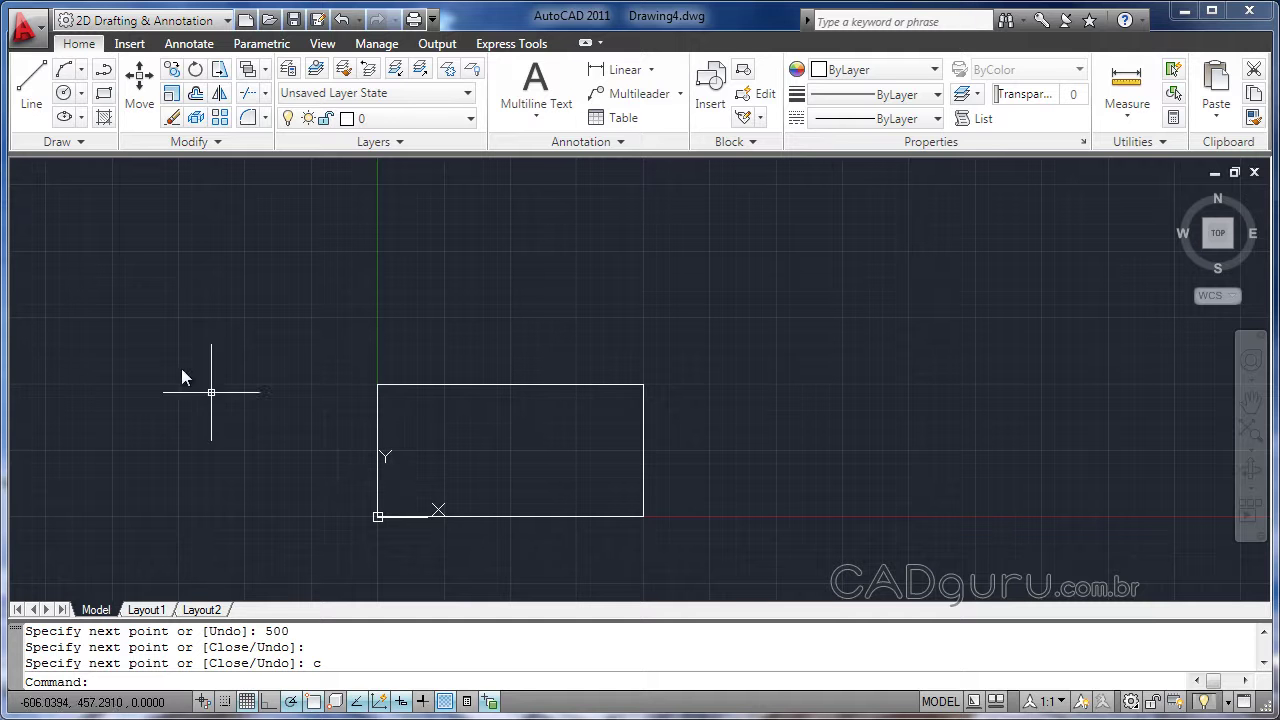
pyautogui.click(31, 88)
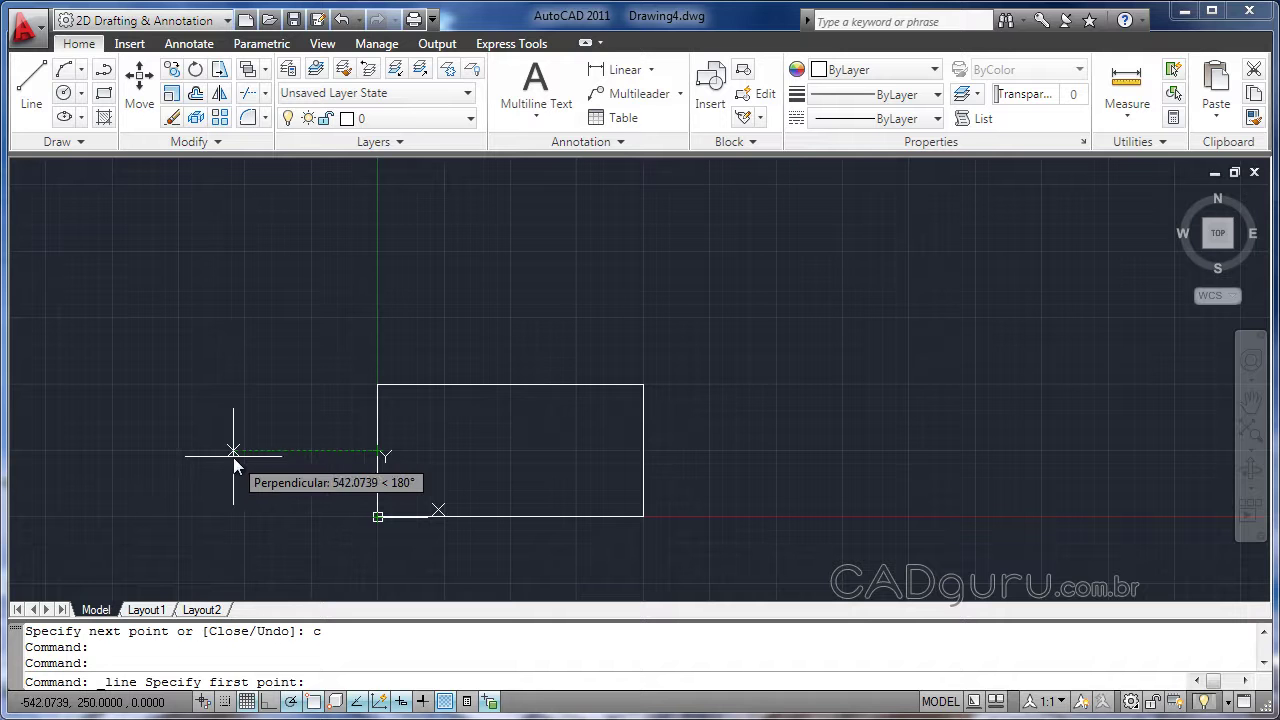
# Draw a line from the rectangle's lower-left corner to @0,0,750, straight up in Z.
pyautogui.press('Escape')
pyautogui.click(31, 85)
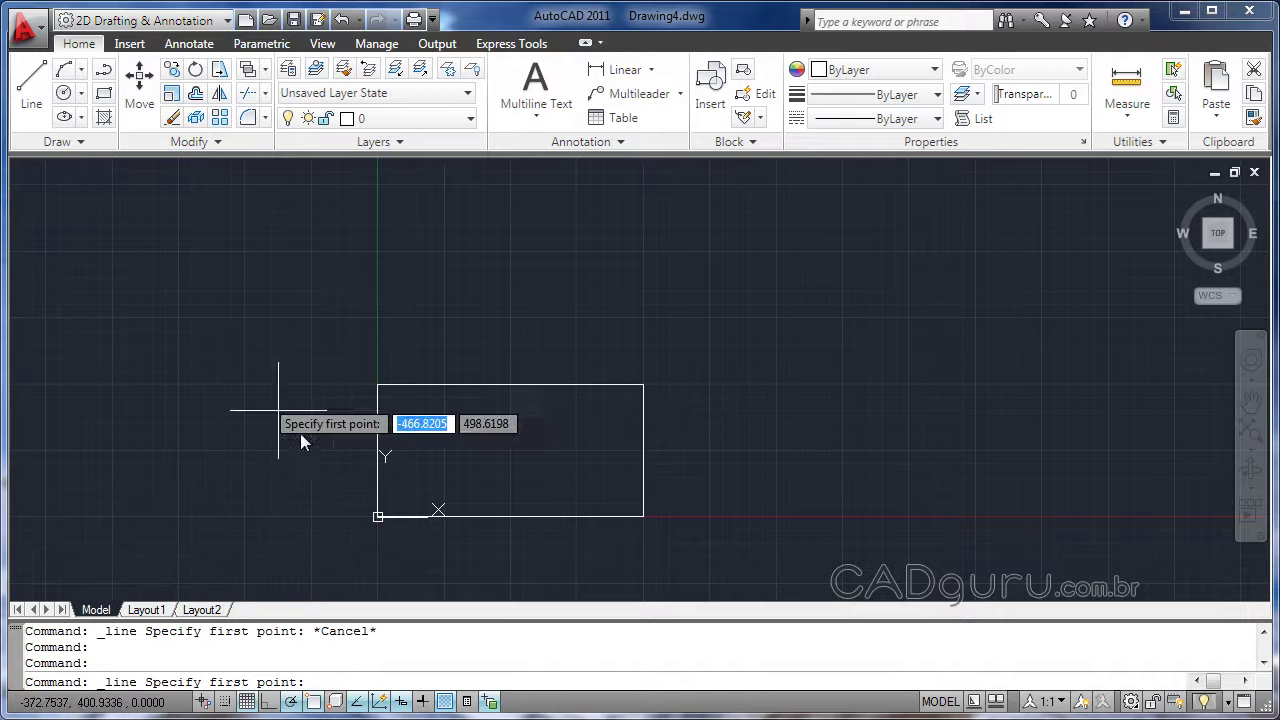
pyautogui.click(377, 517)
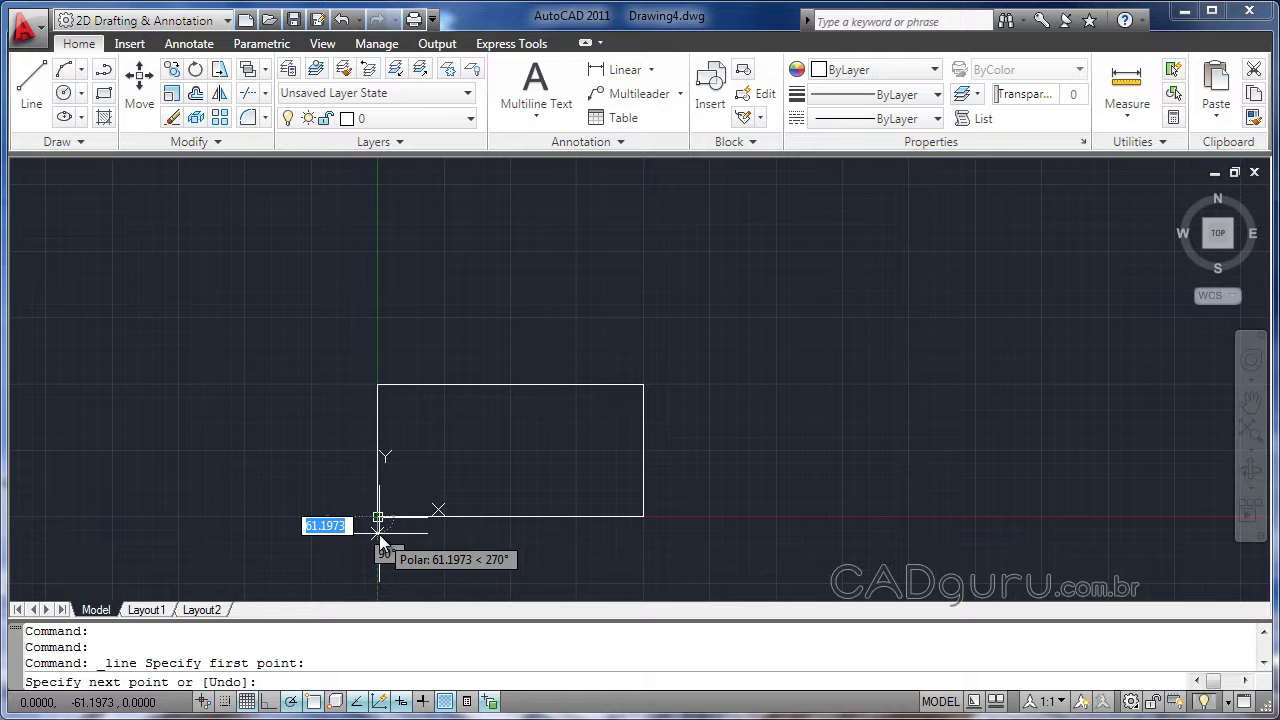
pyautogui.write('0')
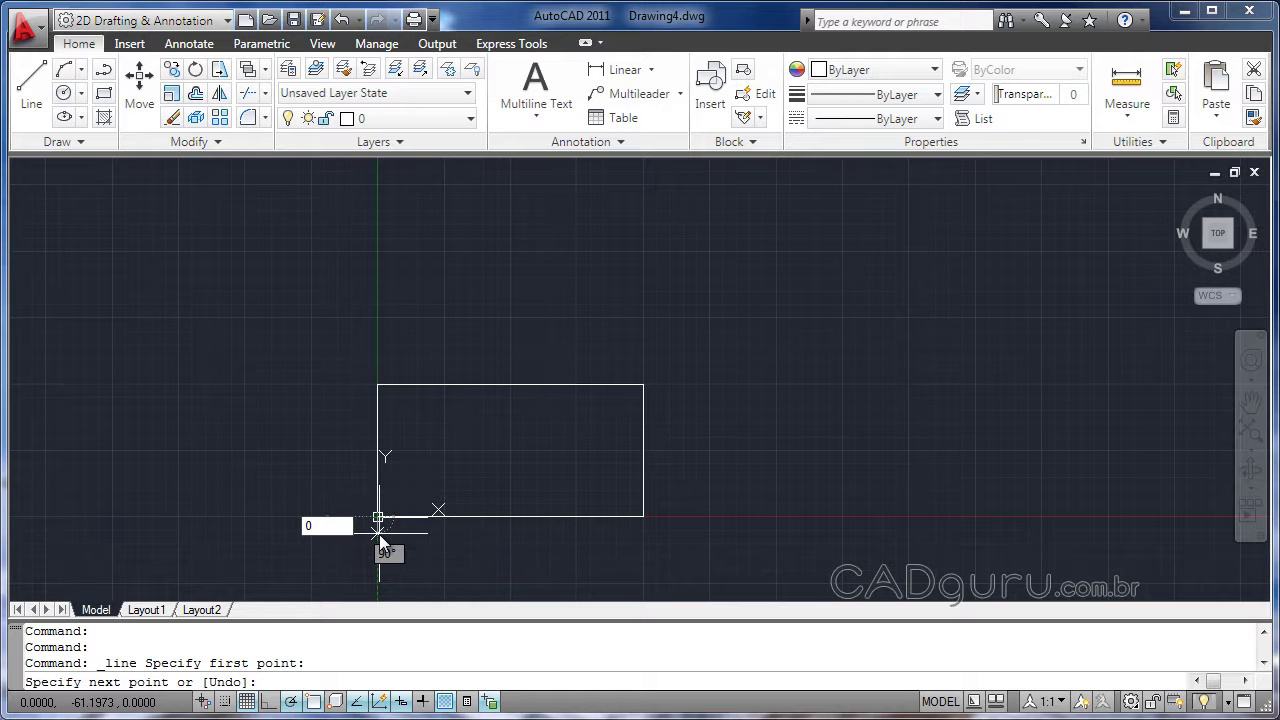
pyautogui.press('Tab')
pyautogui.write('0')
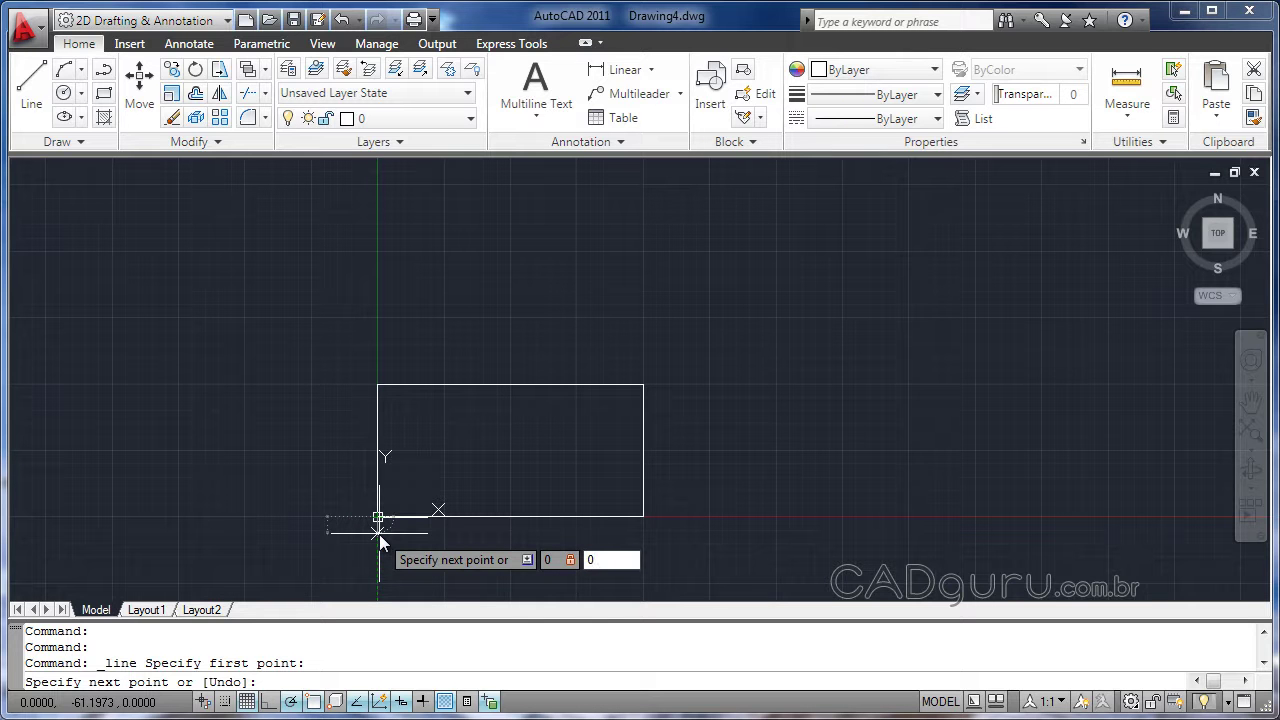
pyautogui.press('Tab')
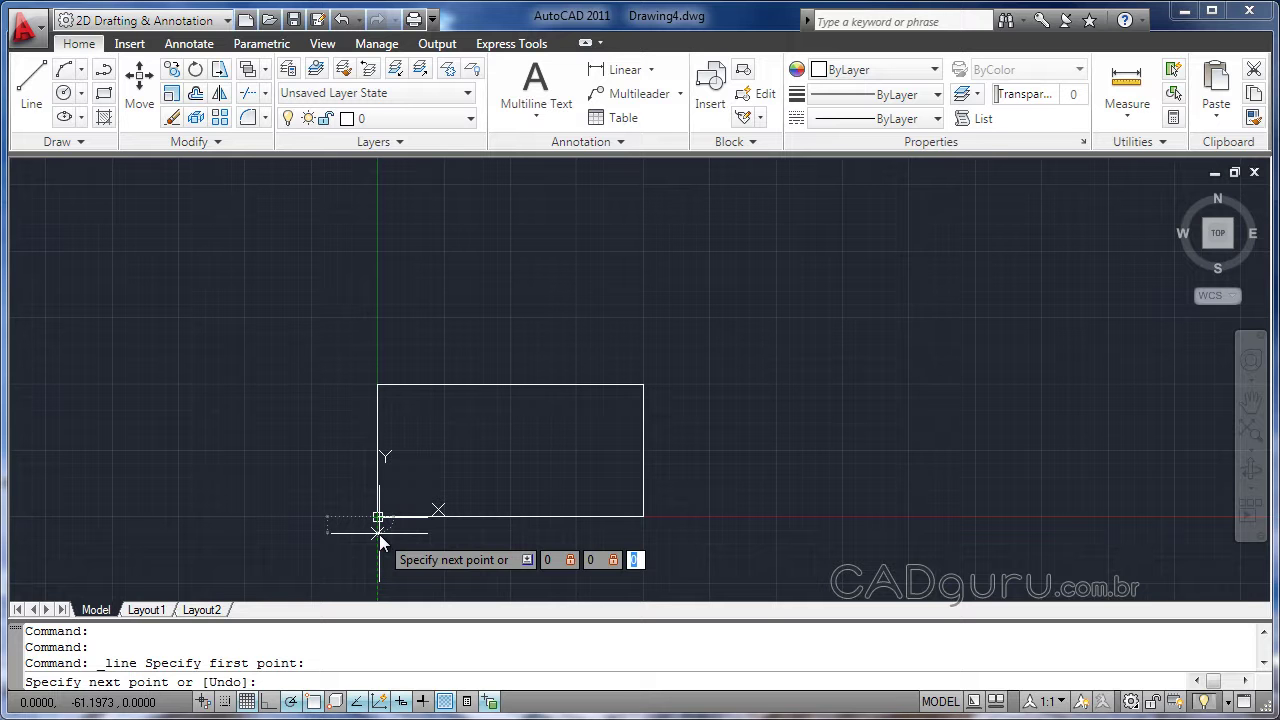
pyautogui.write('7')
pyautogui.write('50')
pyautogui.press('Return')
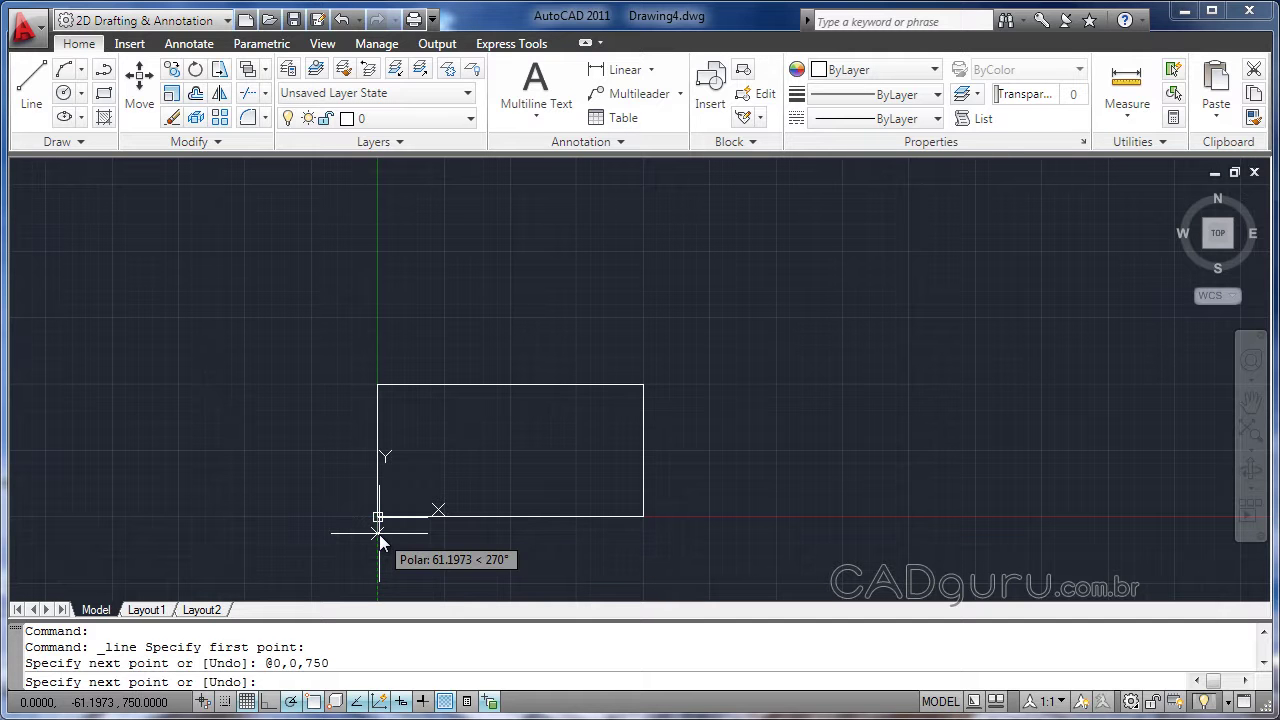
pyautogui.press('Escape')
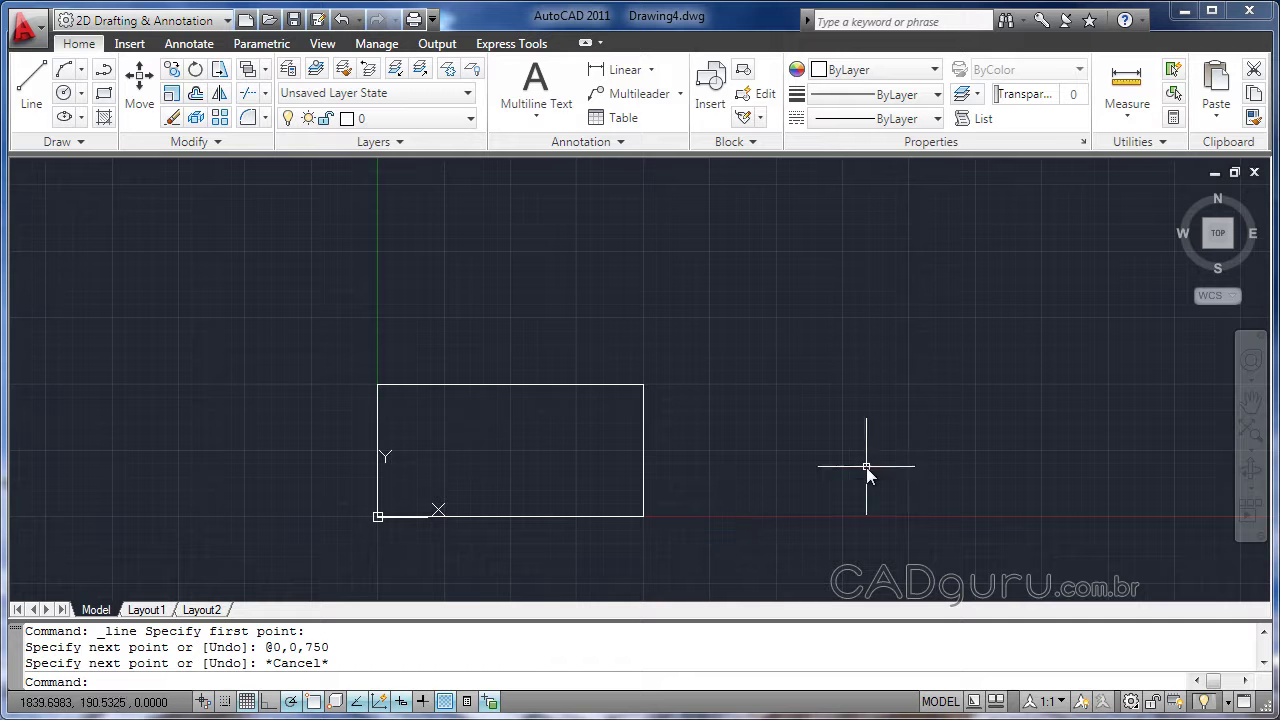
pyautogui.moveTo(1236, 252)
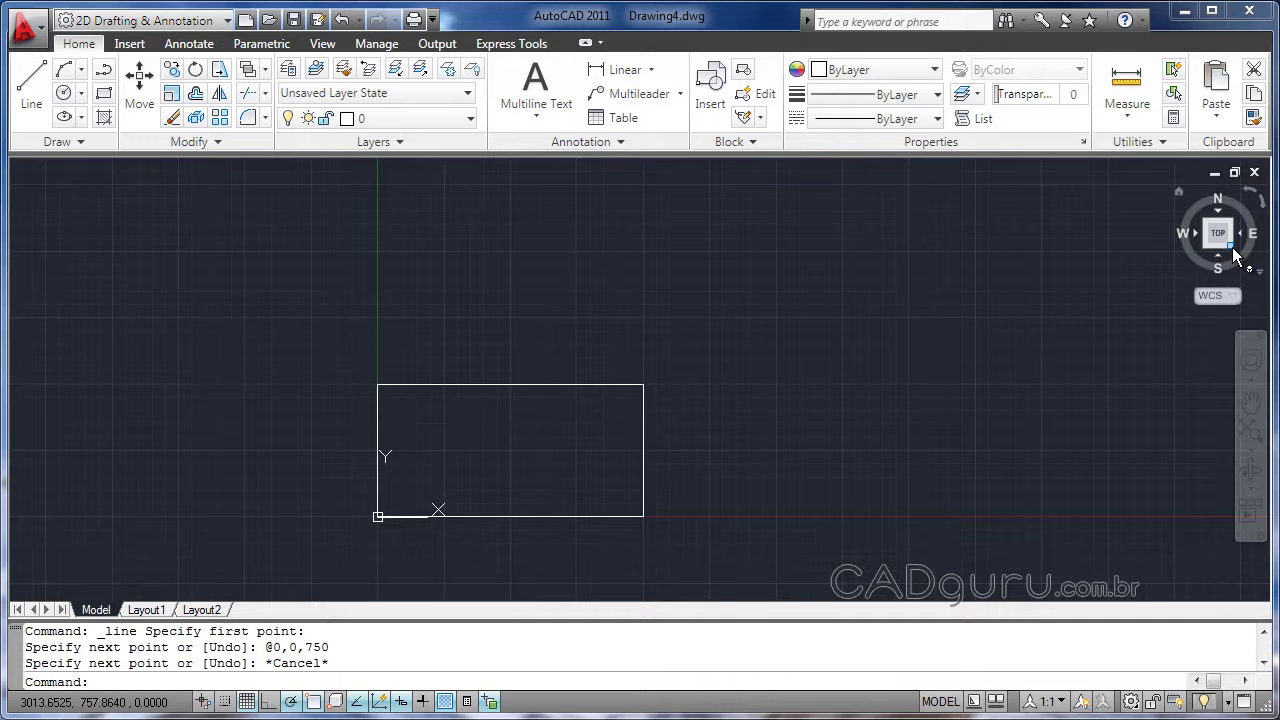
# Switch to the SE Isometric view using the ViewCube corner.
pyautogui.click(1233, 248)
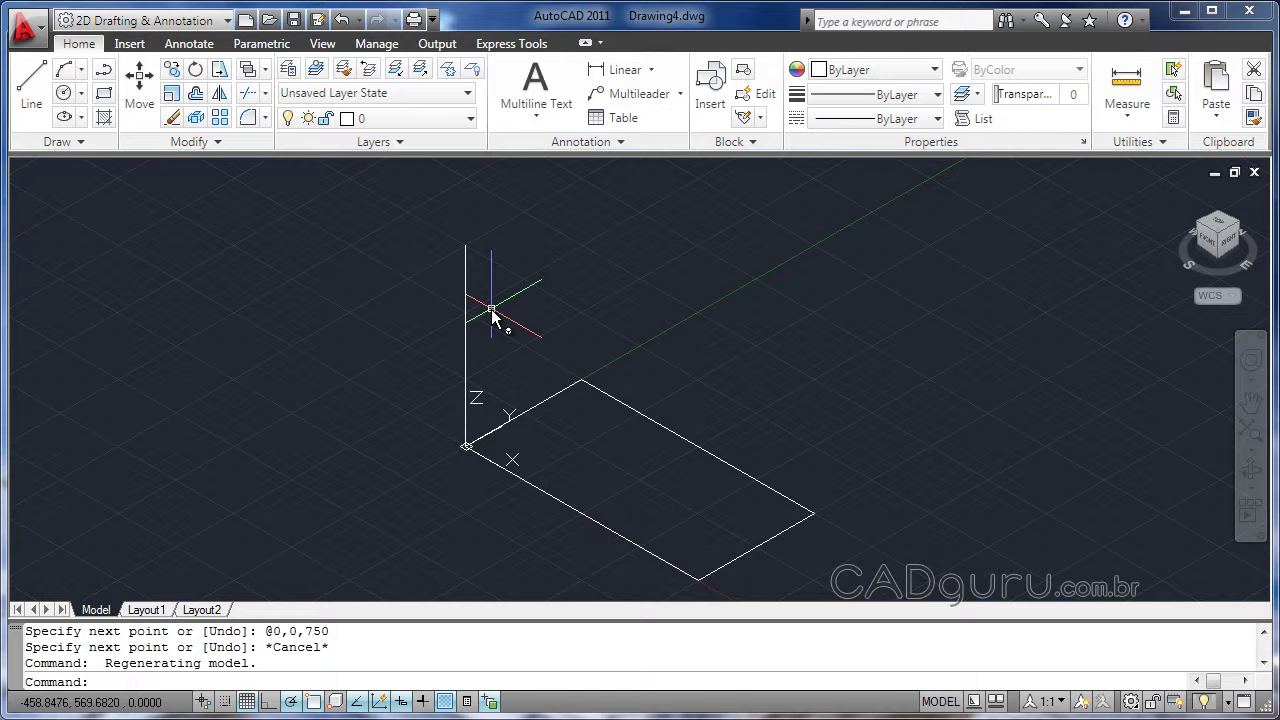
pyautogui.click(28, 100)
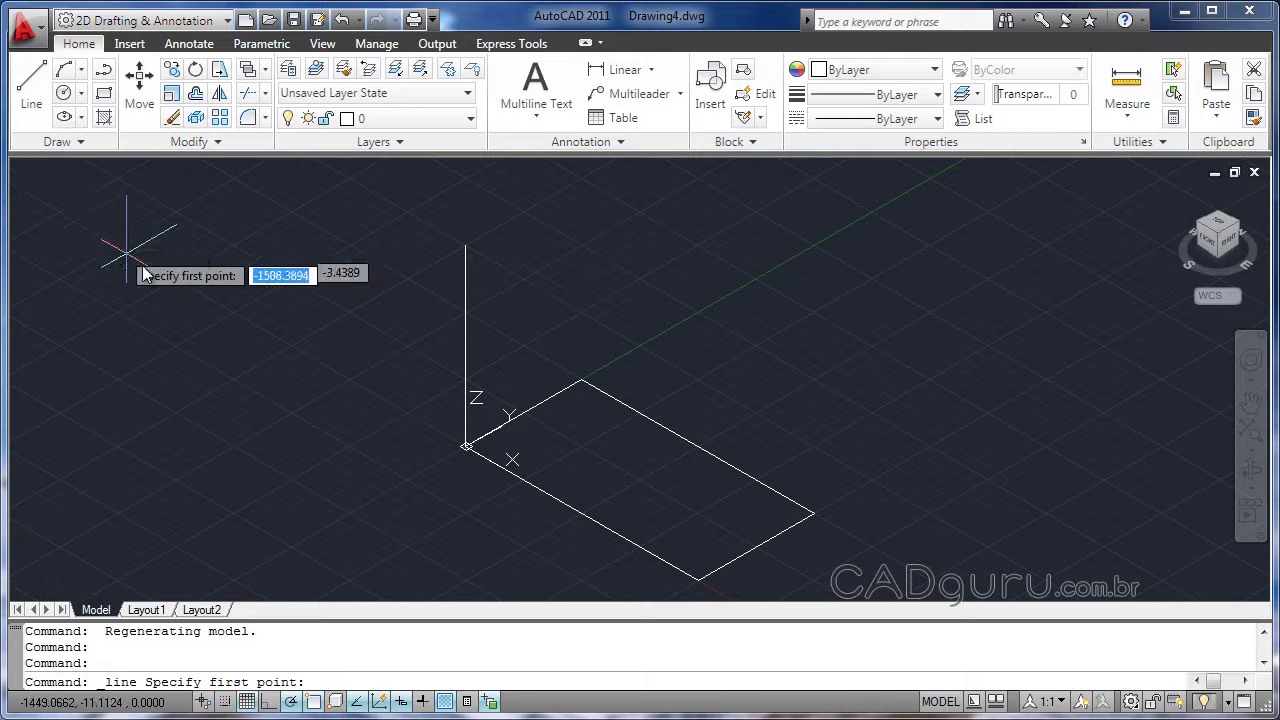
# Draw the 1000-unit top front edge at Z 750 with a .xy filter, then drop to the front-right base corner.
pyautogui.click(465, 246)
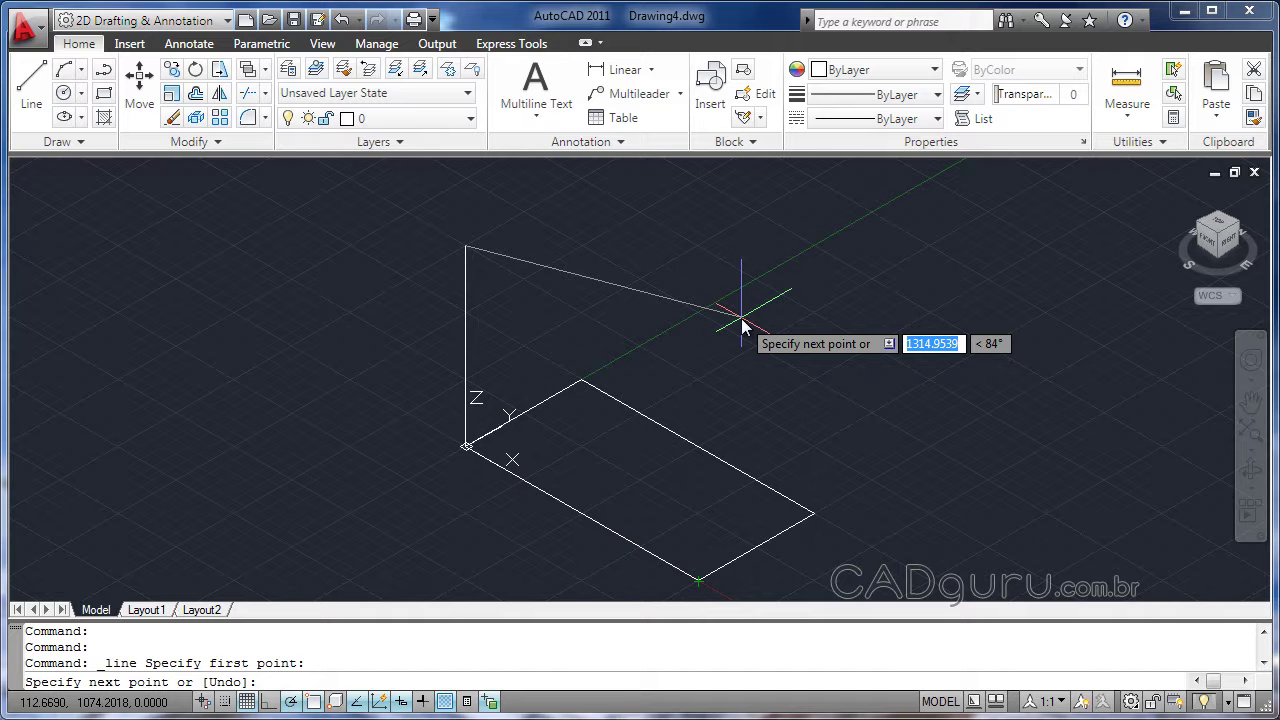
pyautogui.write('.x')
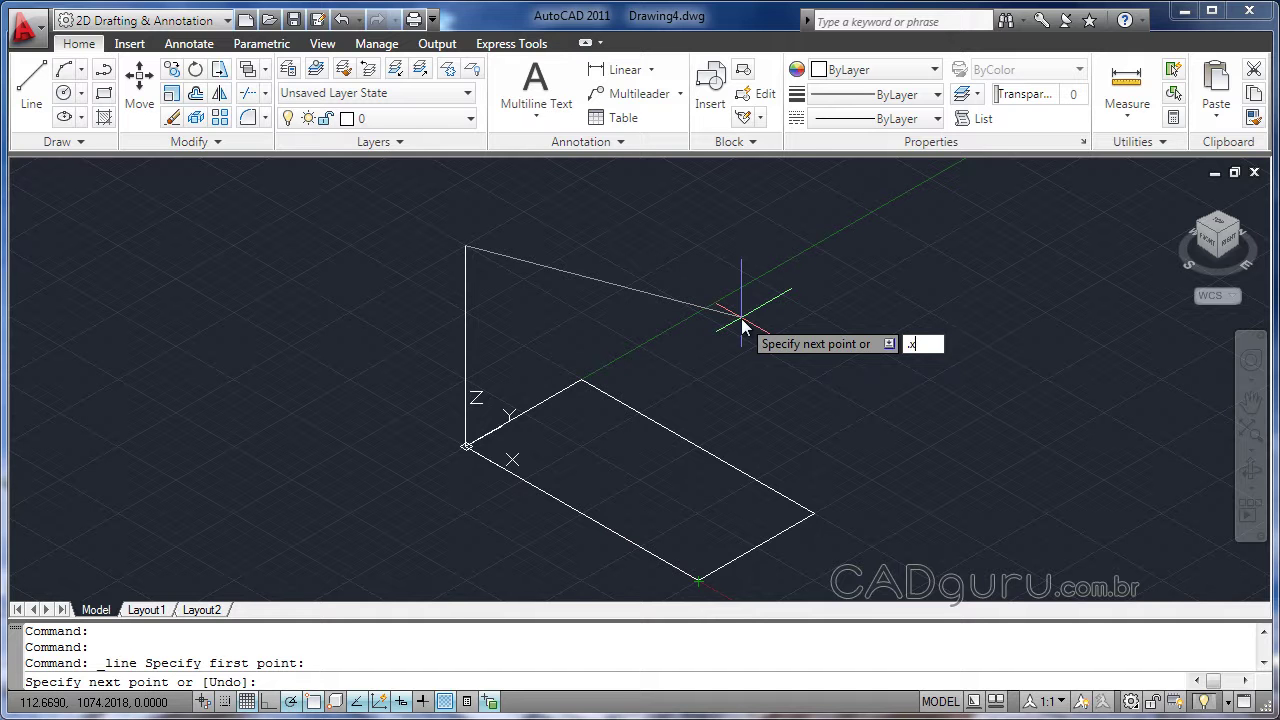
pyautogui.write('y')
pyautogui.press('Return')
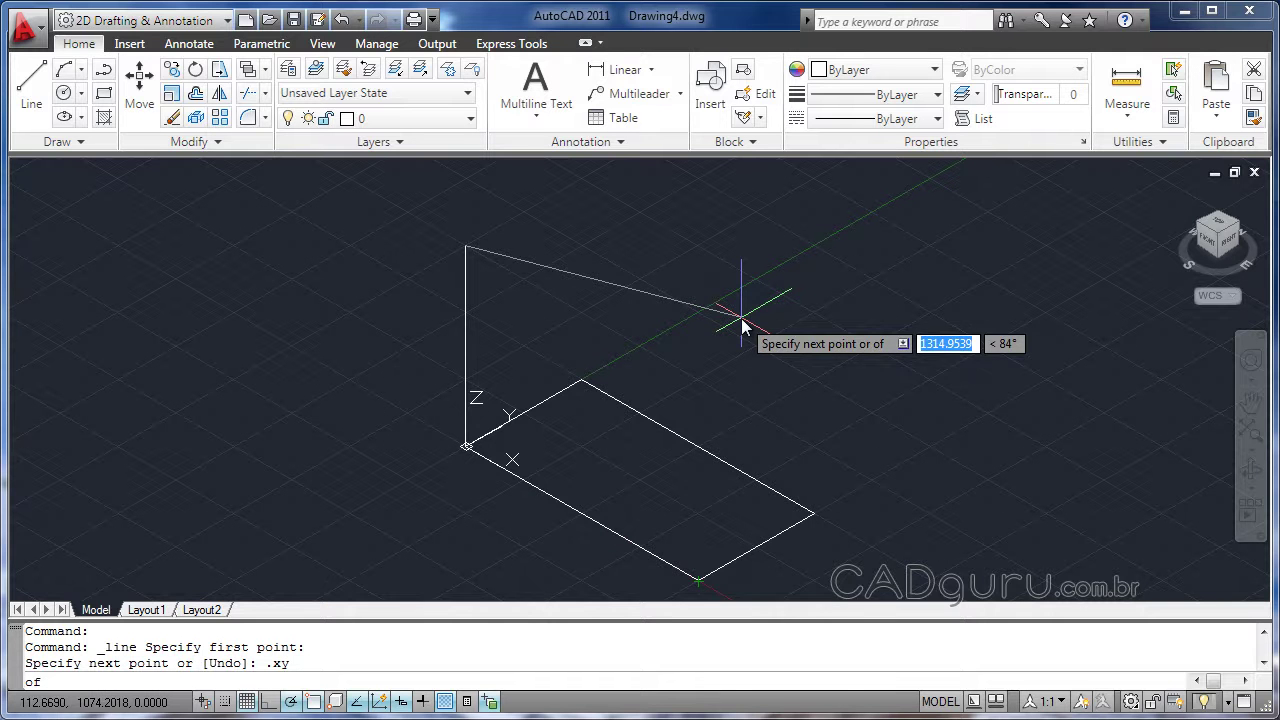
pyautogui.click(698, 582)
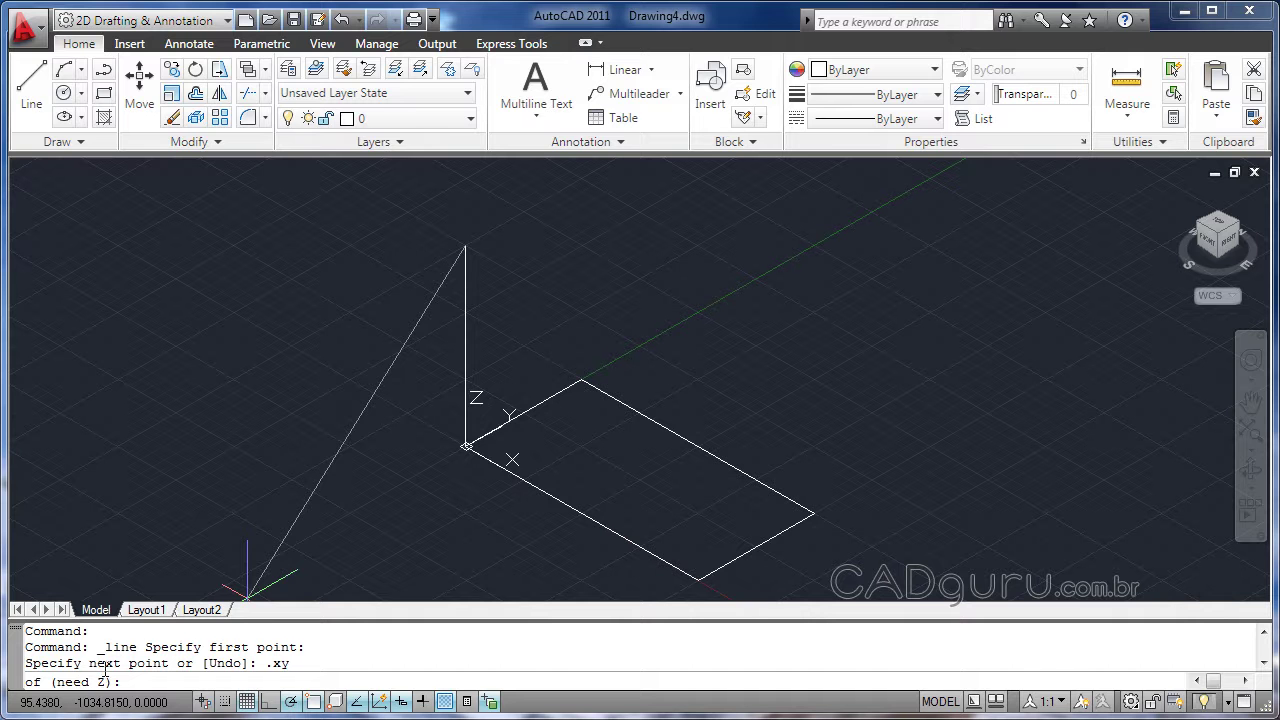
pyautogui.click(466, 248)
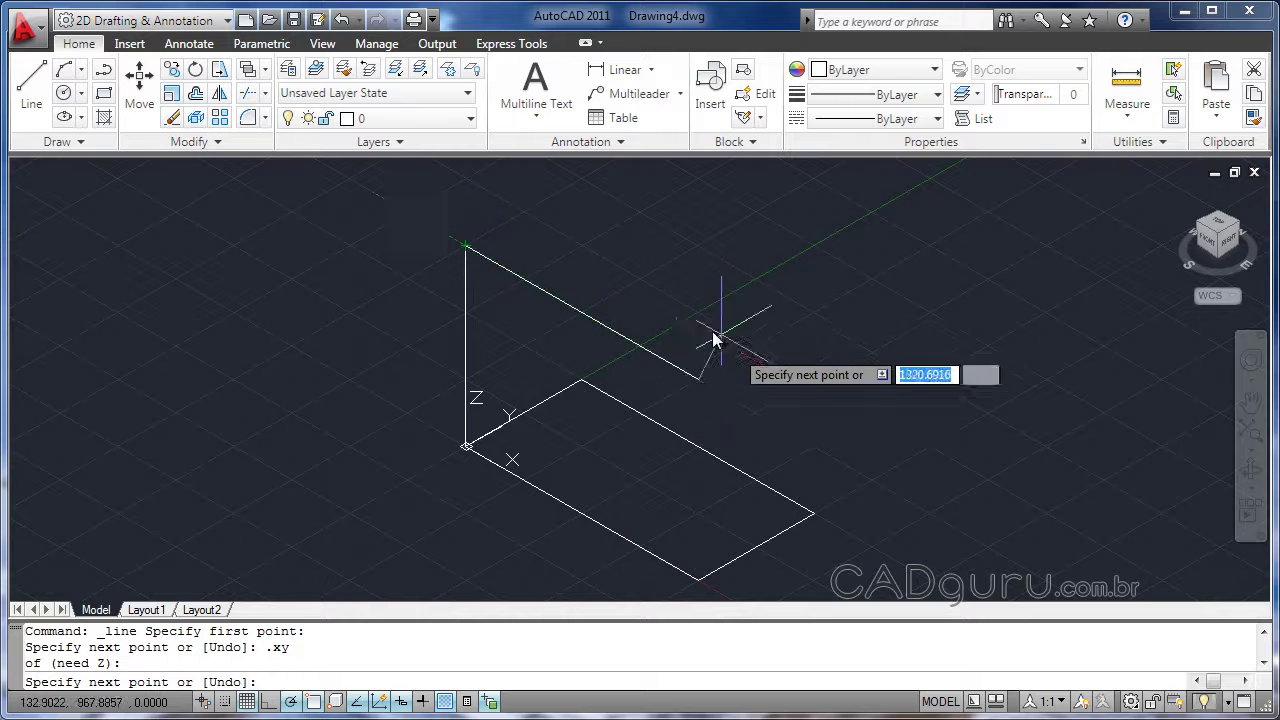
pyautogui.click(697, 378)
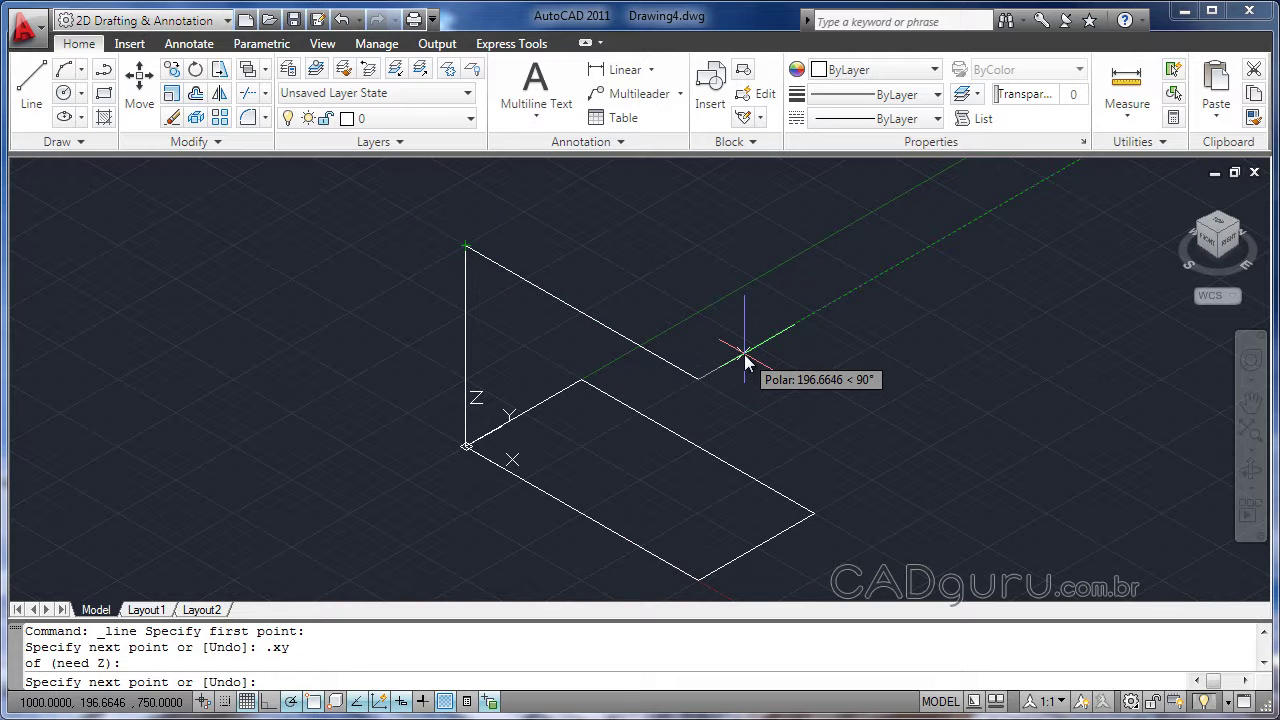
pyautogui.click(698, 590)
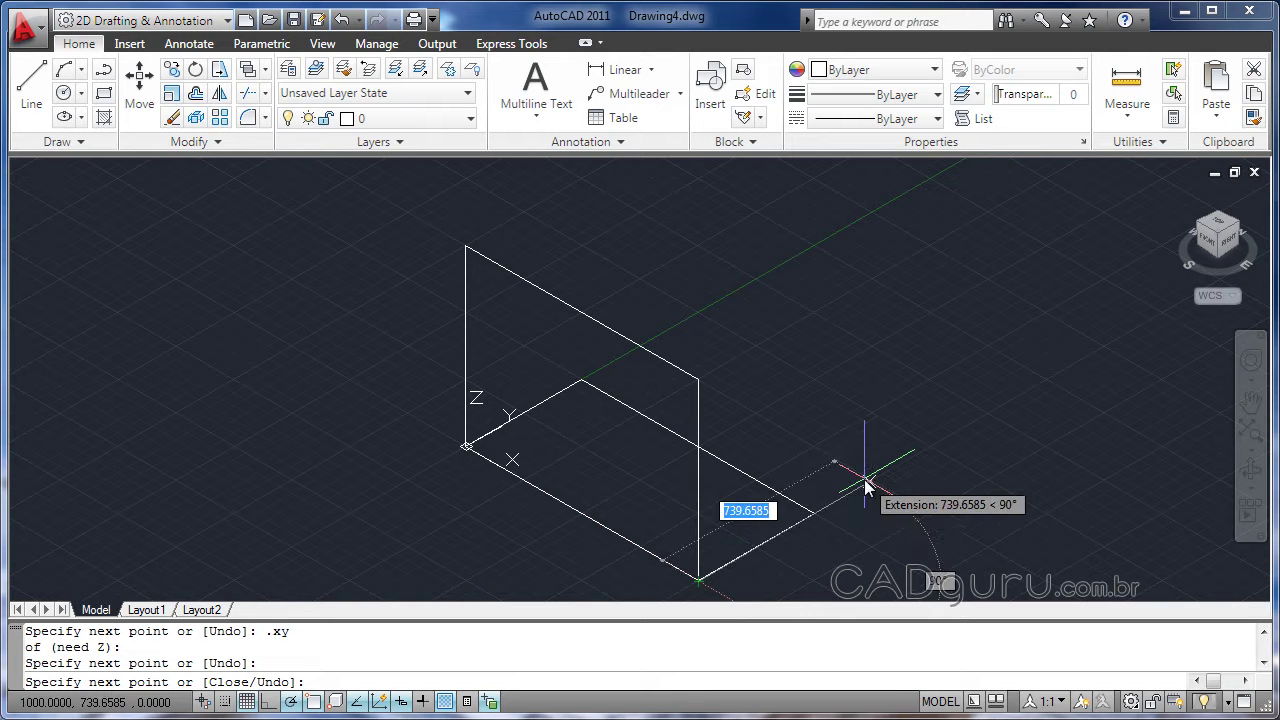
pyautogui.press('Escape')
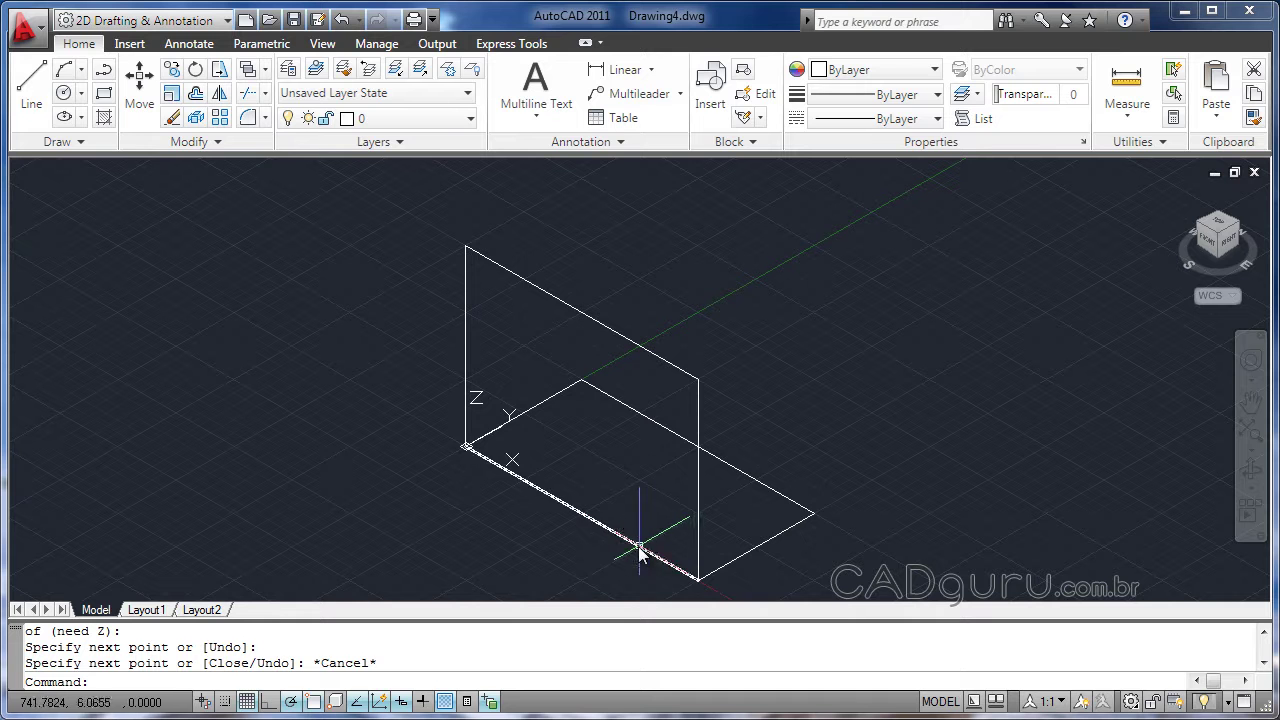
# Draw the right, back and left top edges at Z 750 with a .xy filter, closing the top face.
pyautogui.click(33, 98)
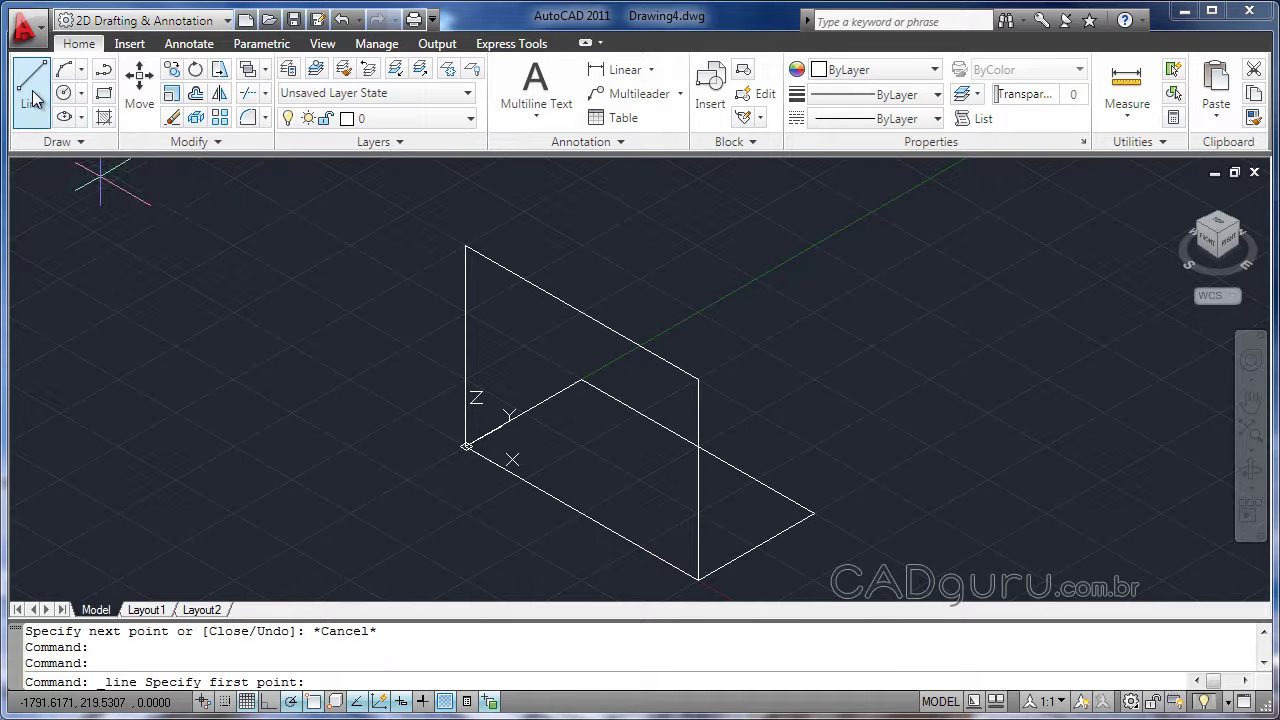
pyautogui.click(698, 380)
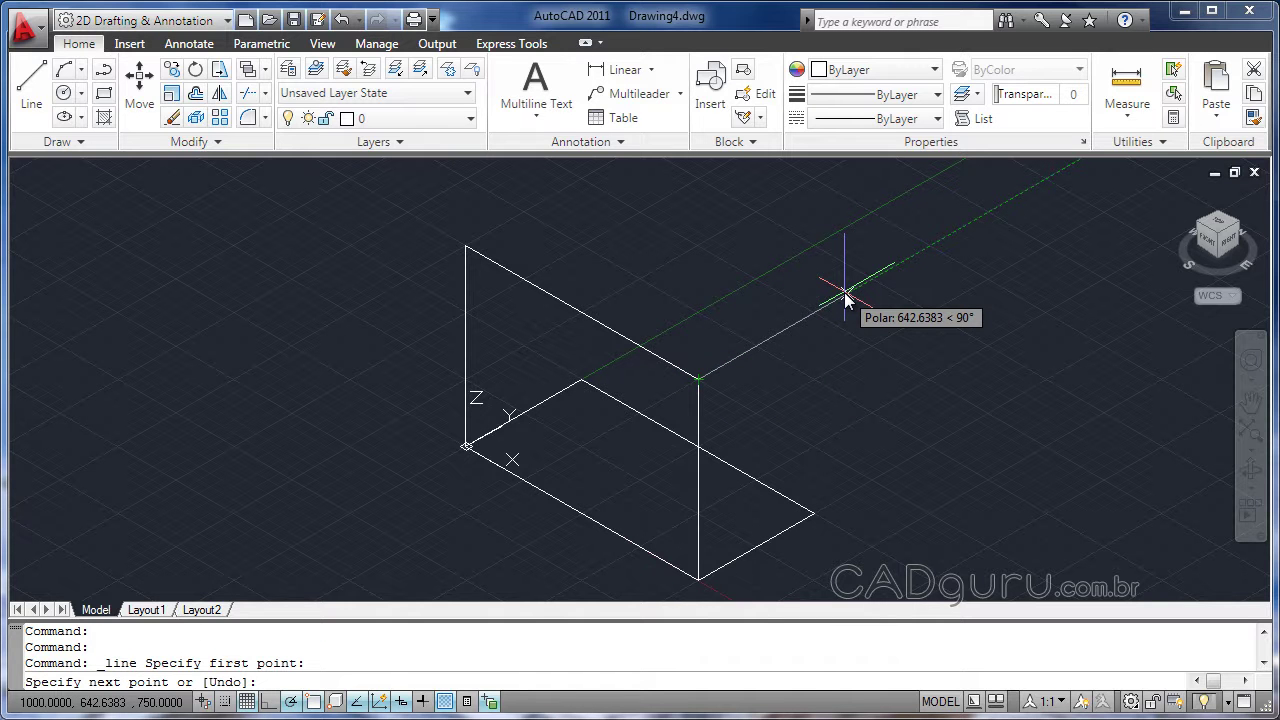
pyautogui.write('.')
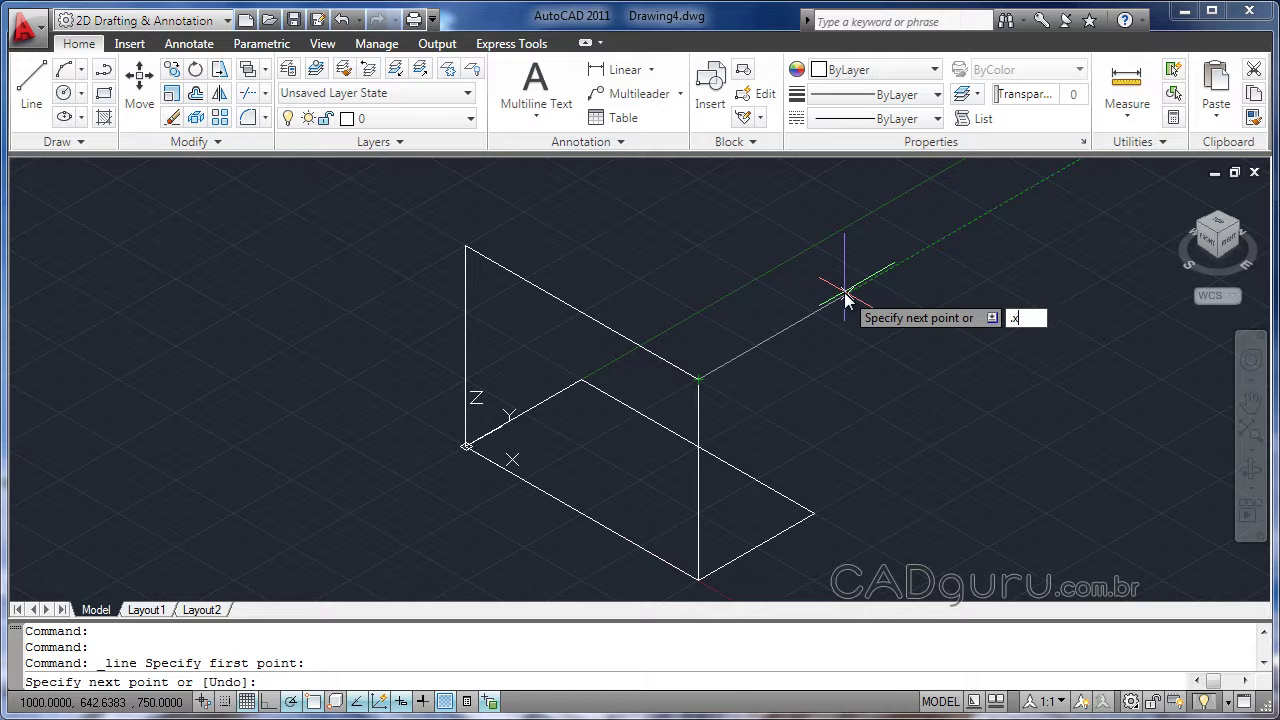
pyautogui.write('xy')
pyautogui.press('Return')
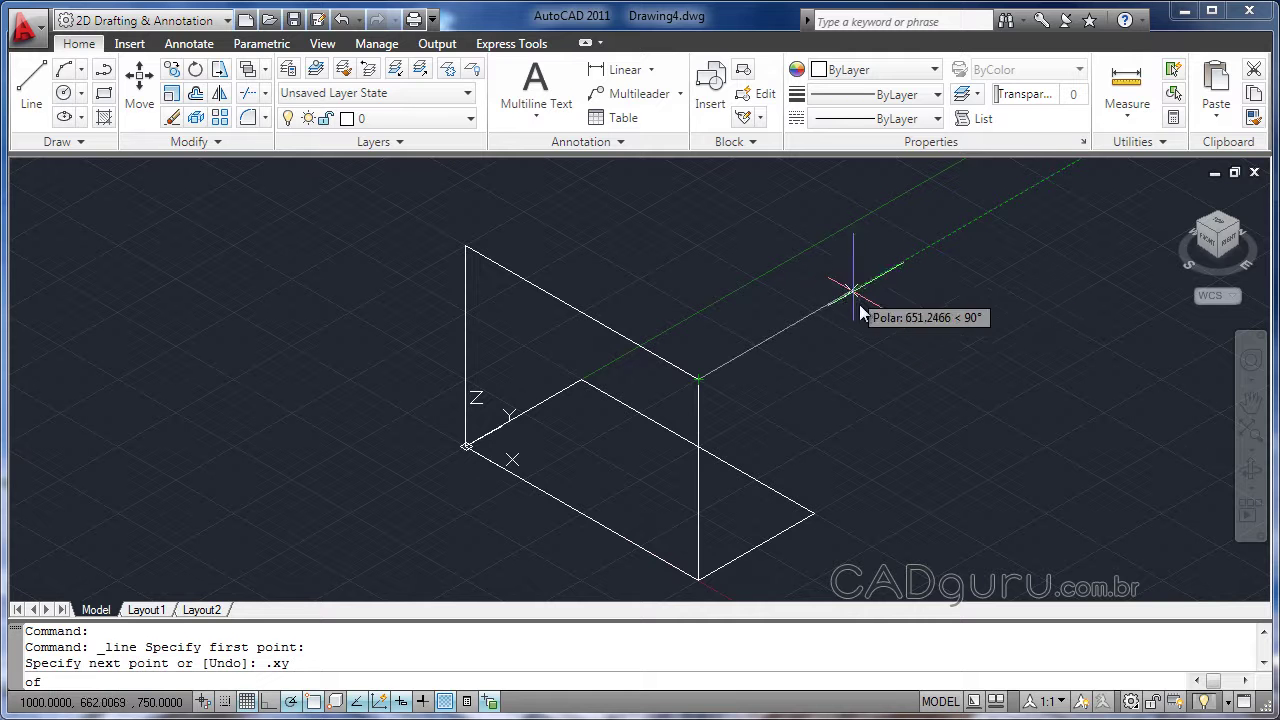
pyautogui.click(811, 515)
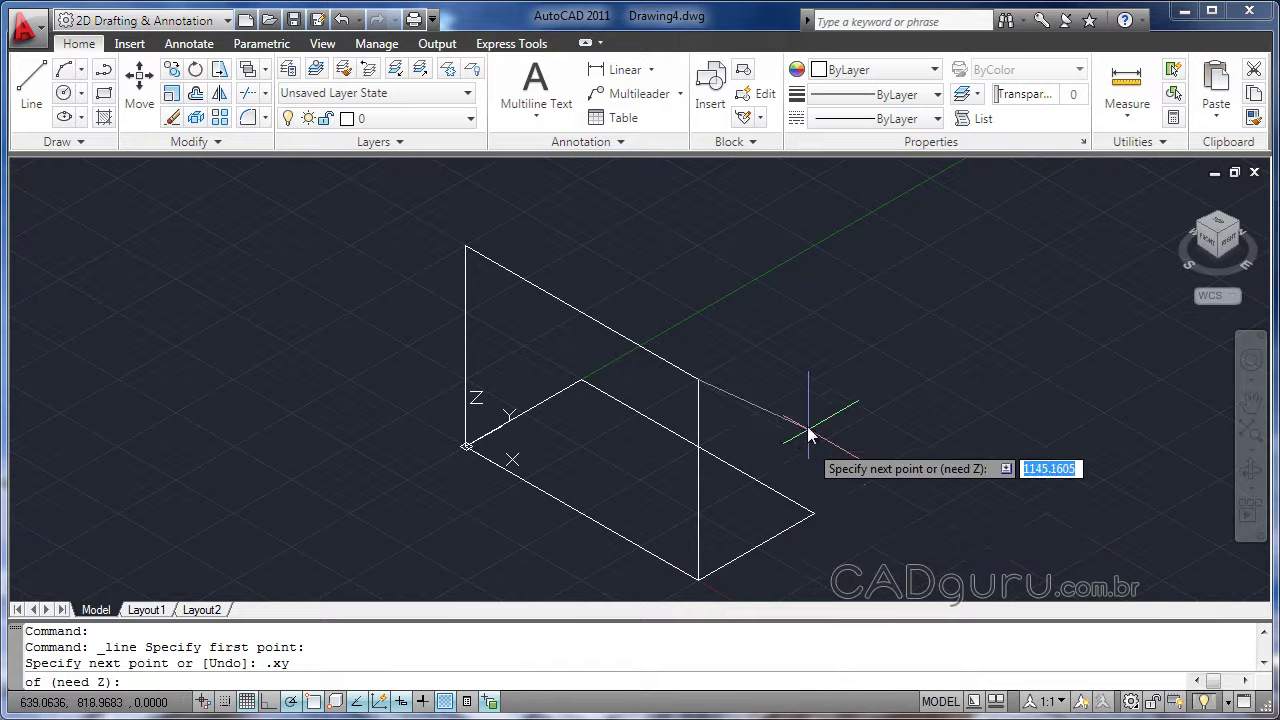
pyautogui.click(698, 381)
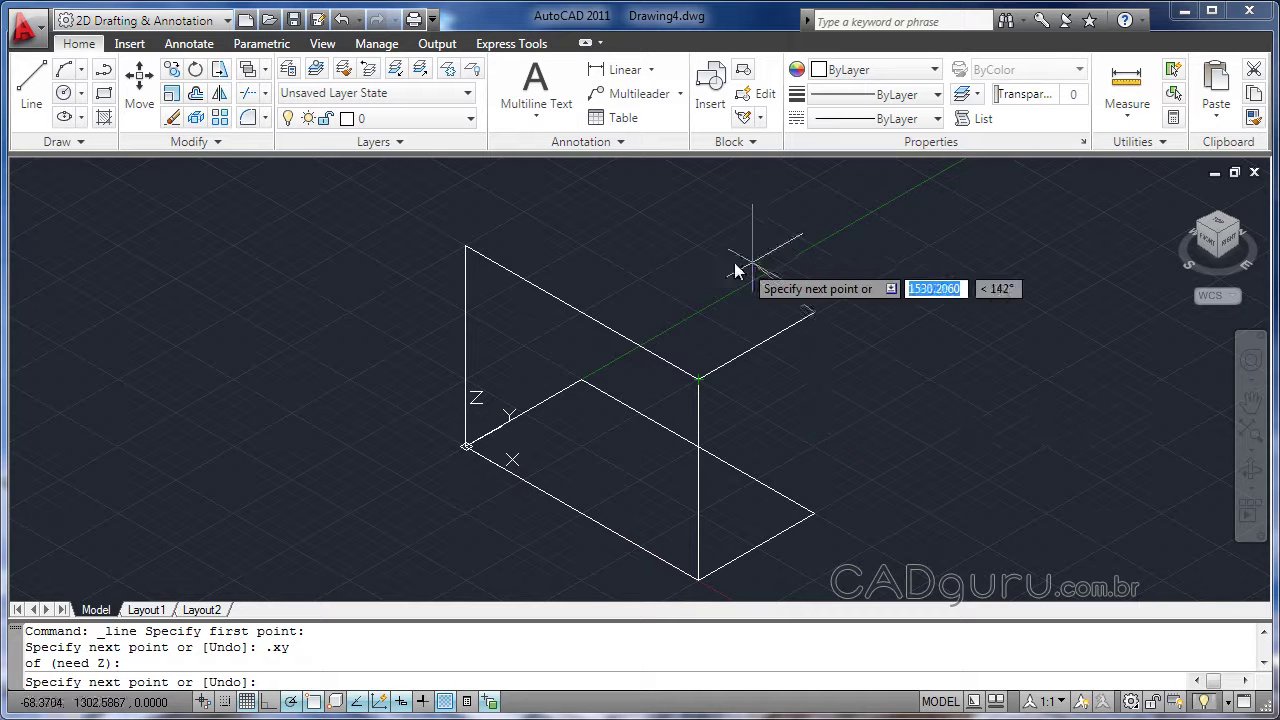
pyautogui.click(464, 246)
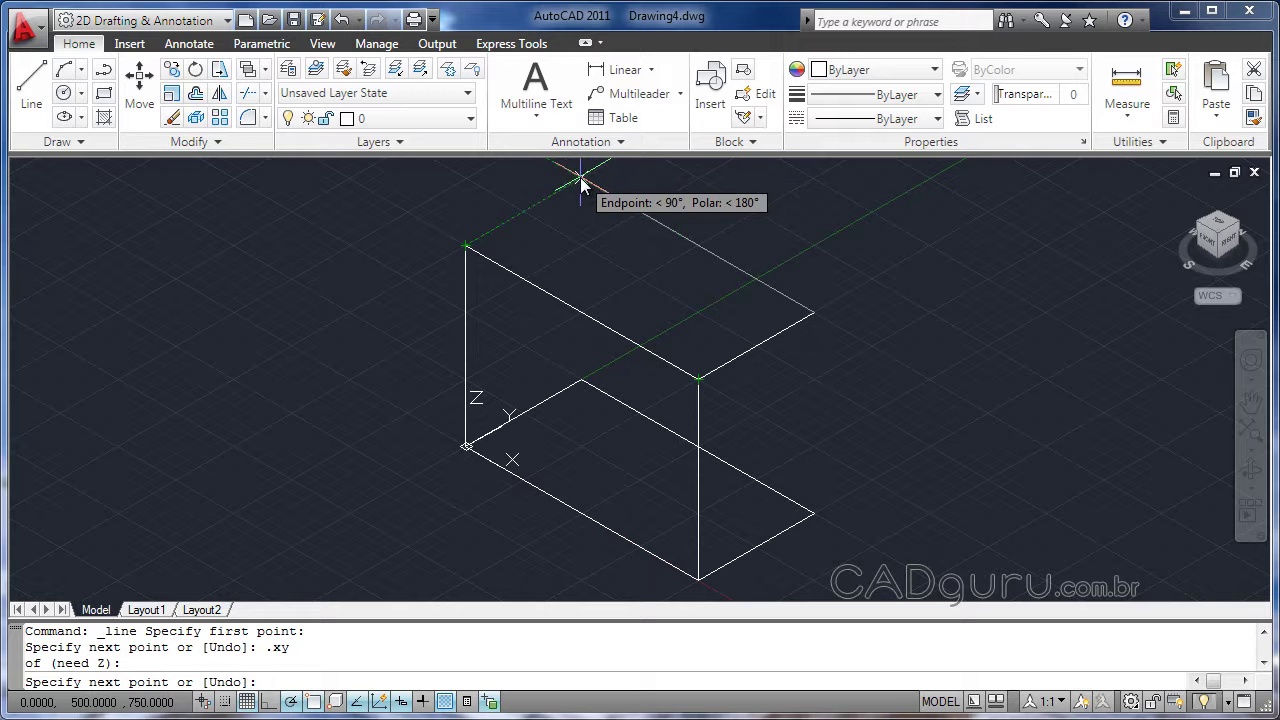
pyautogui.click(580, 178)
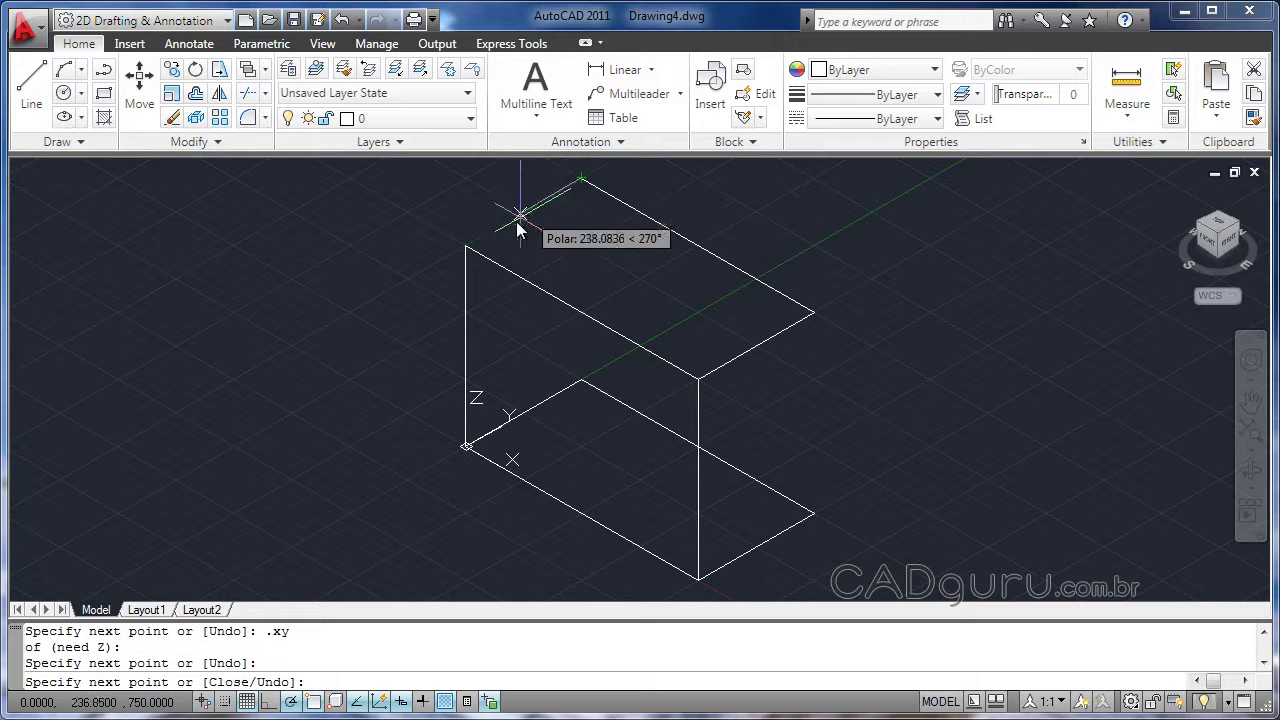
pyautogui.click(465, 247)
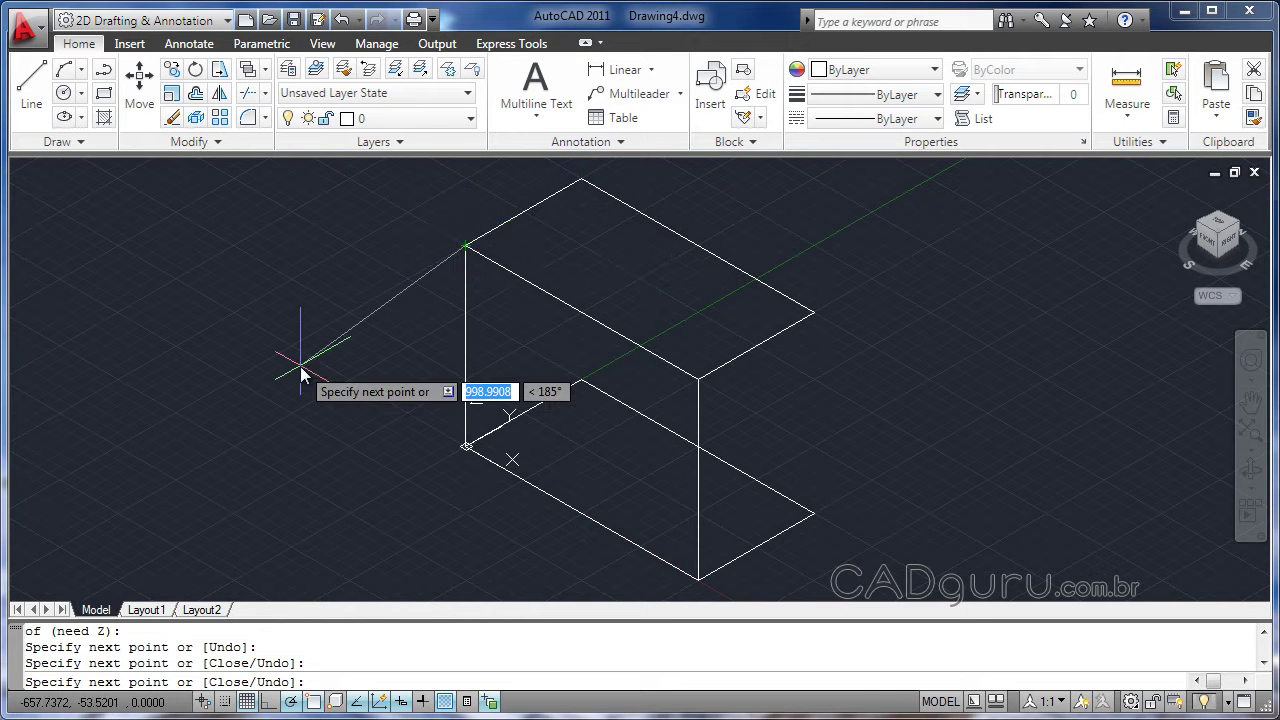
pyautogui.press('Escape')
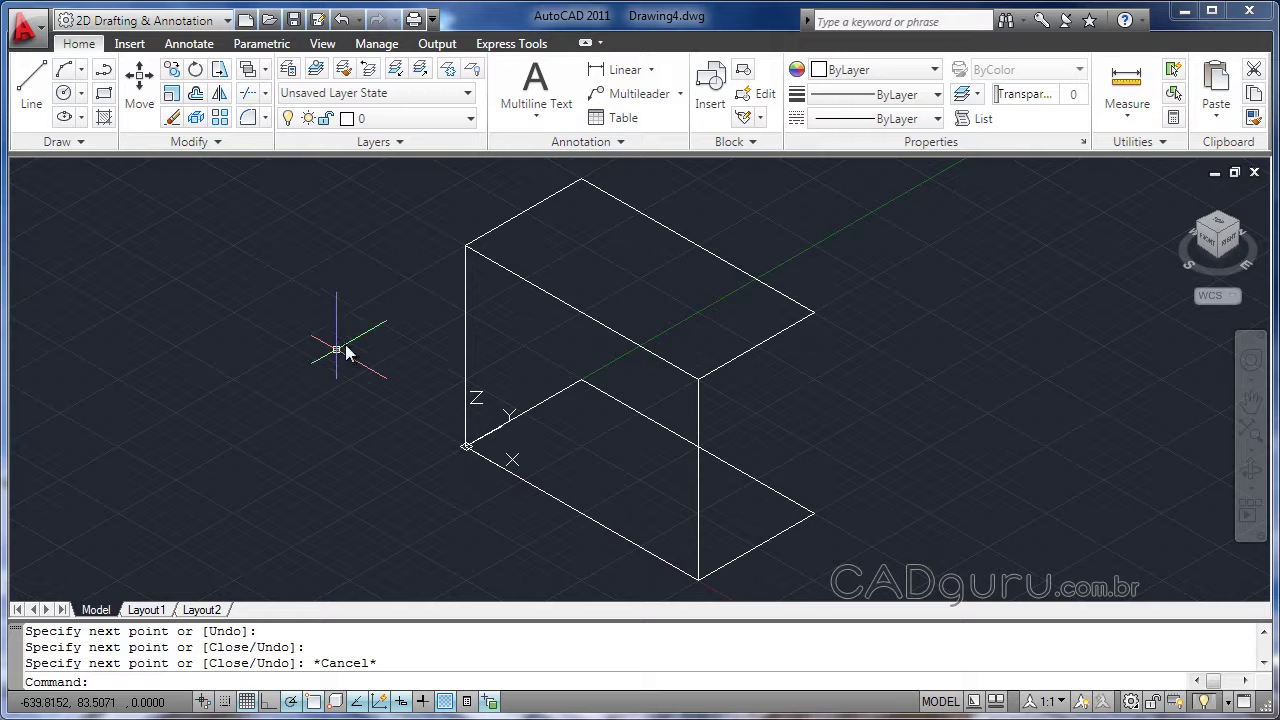
# Copy the 750-unit left vertical edge to the back-left and far-right base corners.
pyautogui.click(171, 70)
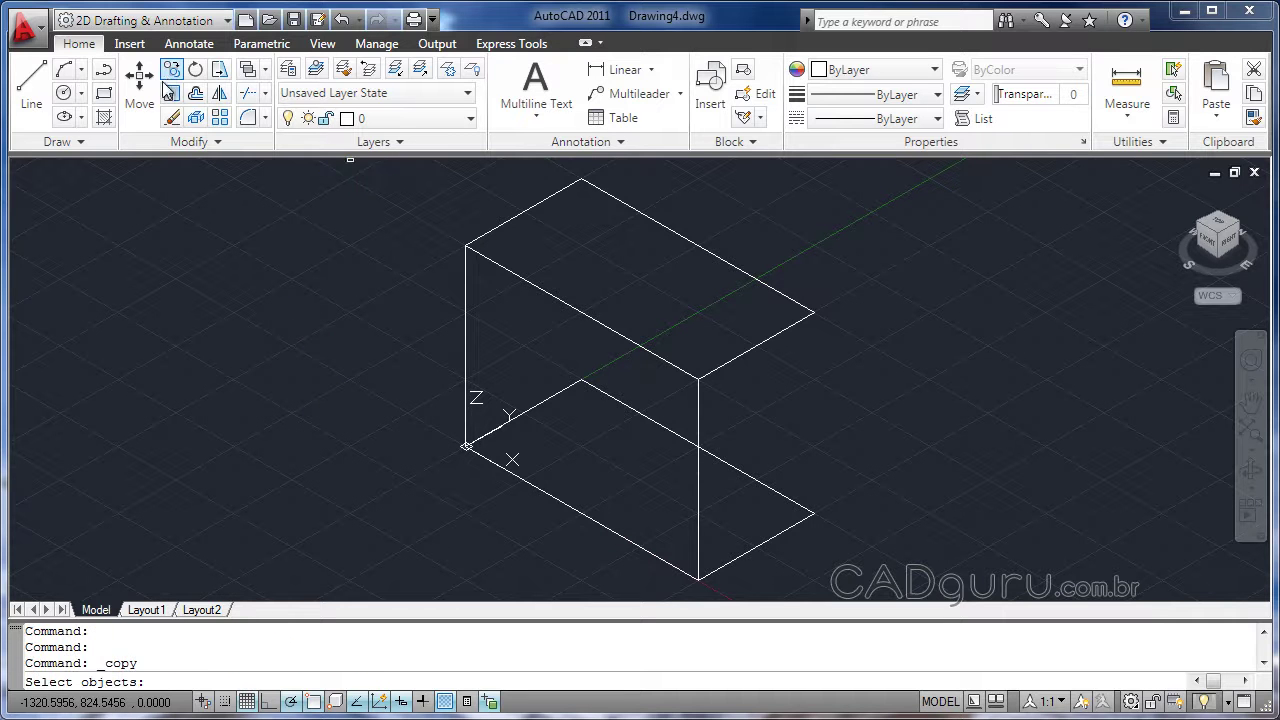
pyautogui.click(466, 368)
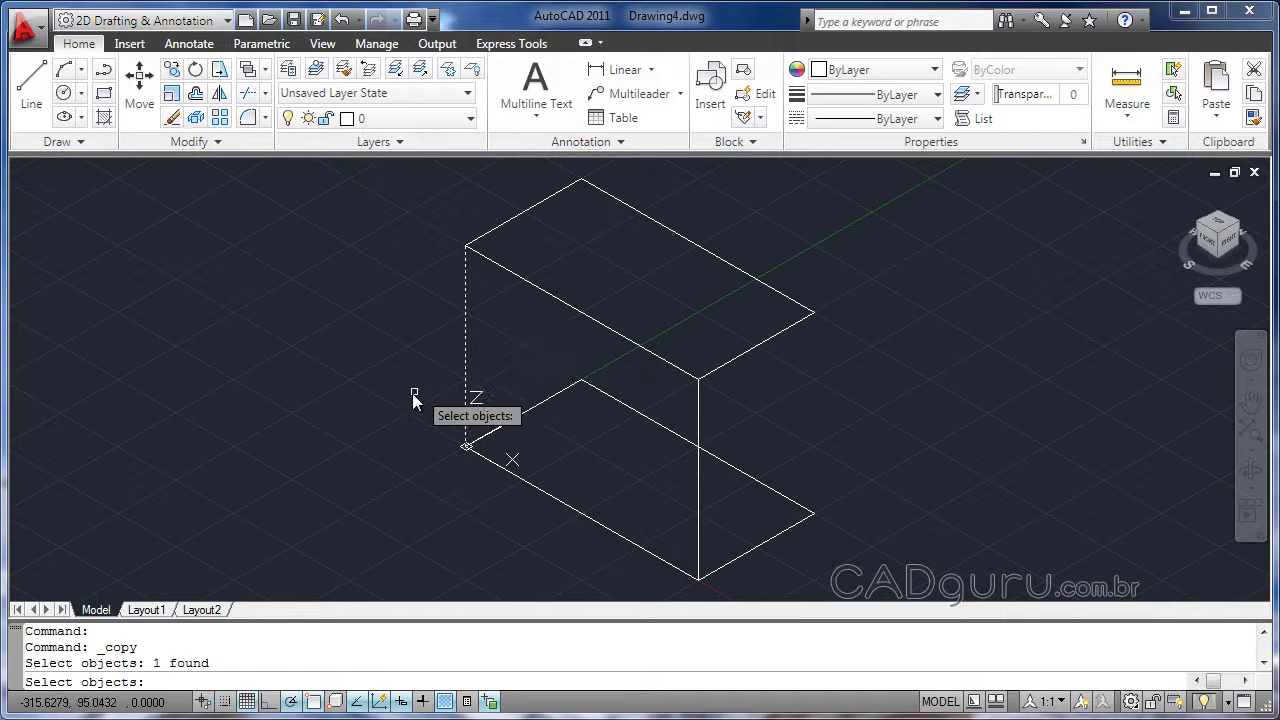
pyautogui.press('Return')
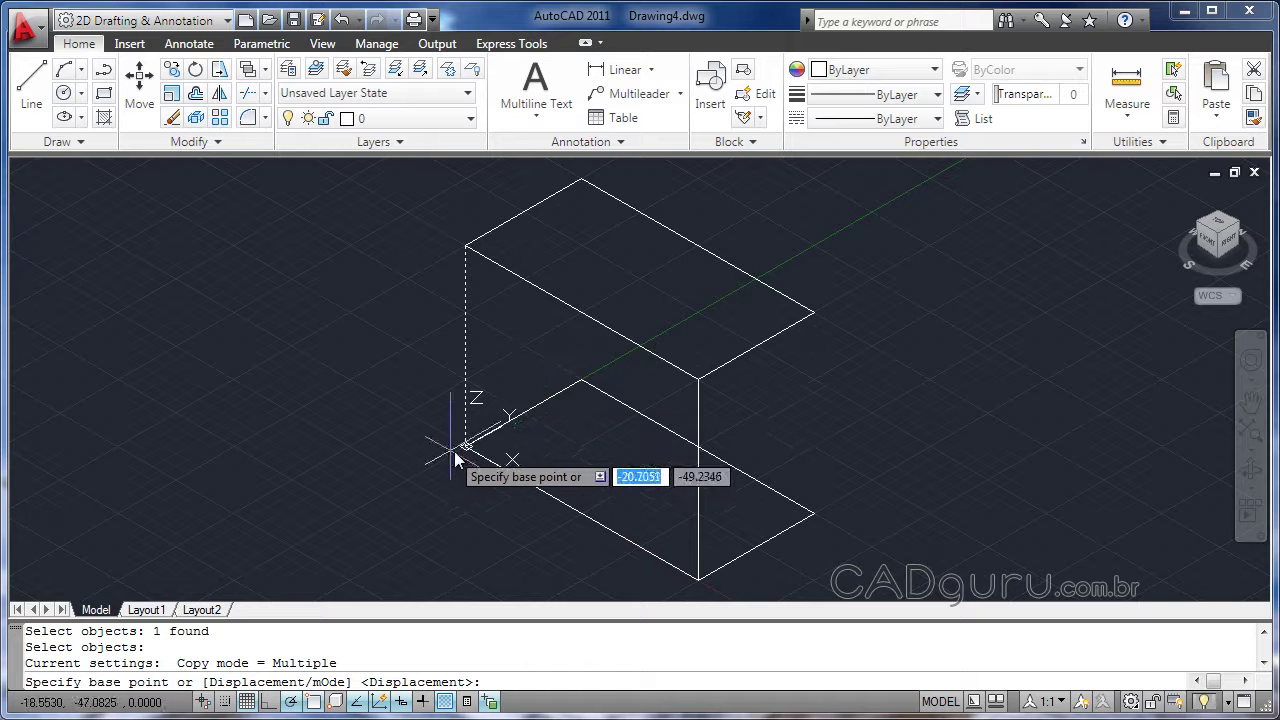
pyautogui.click(466, 448)
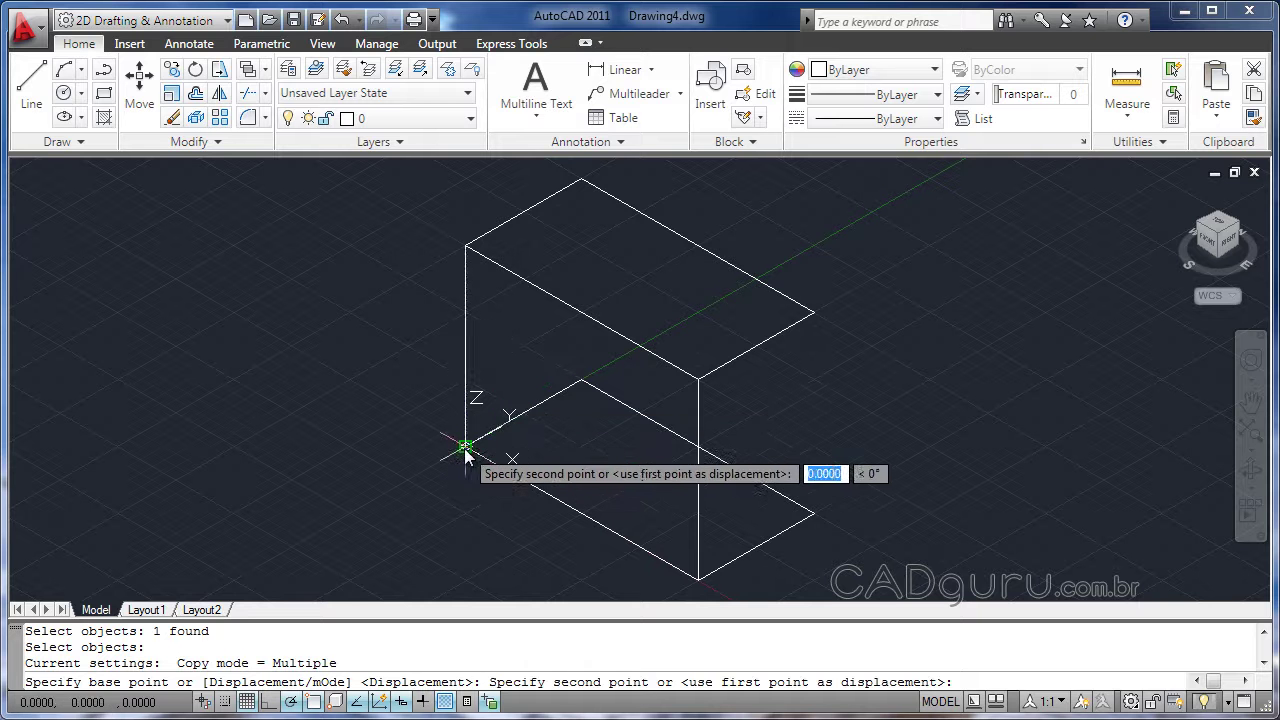
pyautogui.click(581, 380)
pyautogui.click(812, 513)
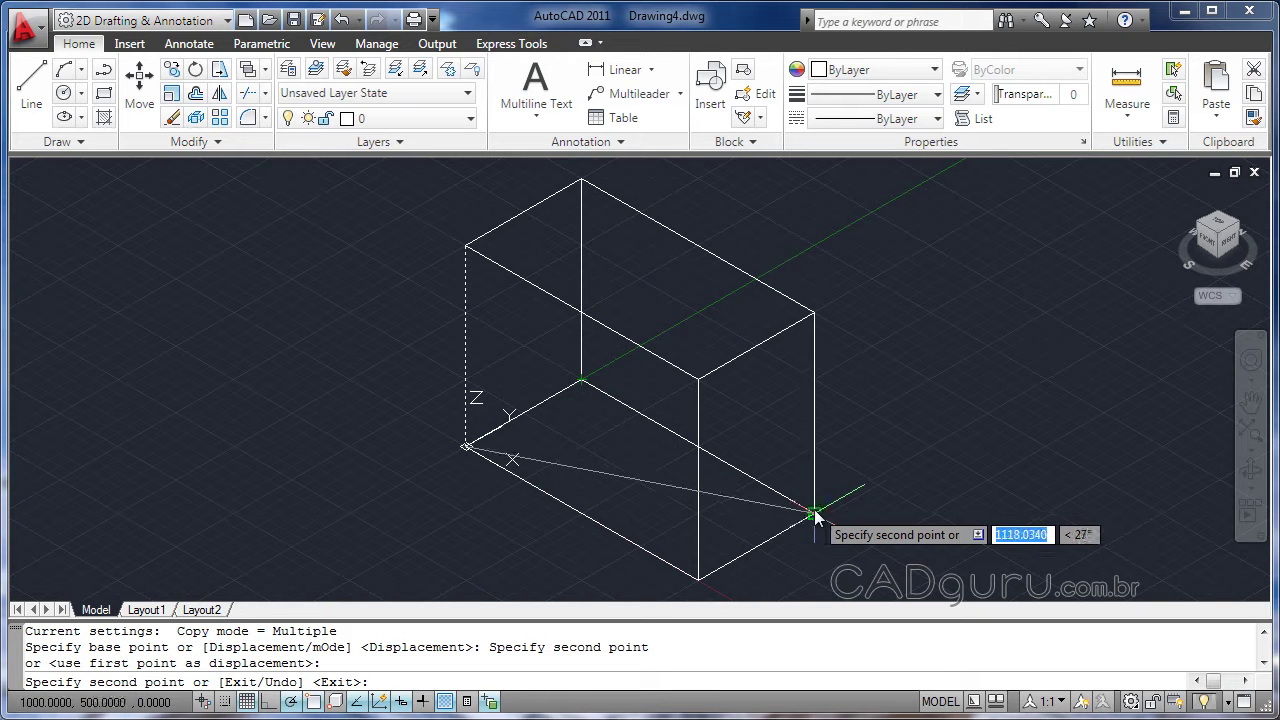
pyautogui.press('Escape')
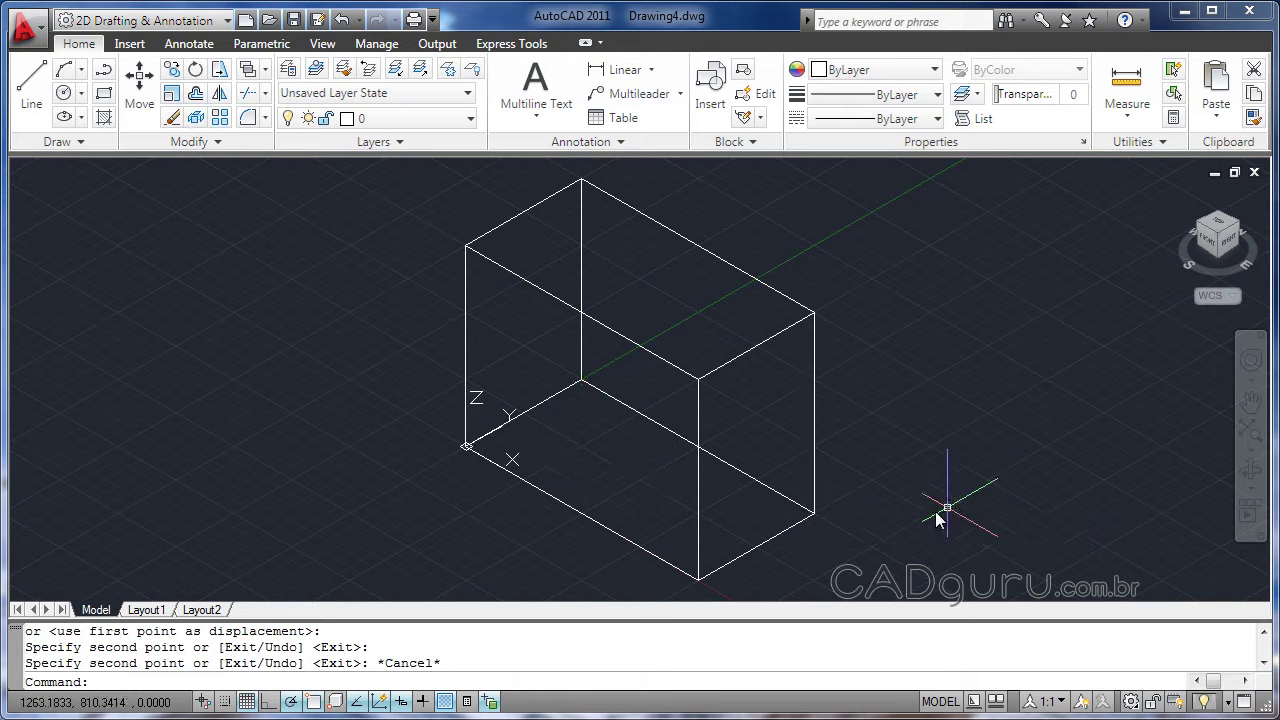
# Orbit the view with a Shift+middle-mouse drag to see the wireframe box from another angle.
pyautogui.moveTo(951, 457)
pyautogui.keyDown('shift'); pyautogui.mouseDown(button='middle')
pyautogui.moveTo(880, 500)
pyautogui.moveTo(743, 443)
pyautogui.moveTo(777, 480)
pyautogui.moveTo(837, 491)
pyautogui.moveTo(999, 470)
pyautogui.mouseUp(button='middle'); pyautogui.keyUp('shift')
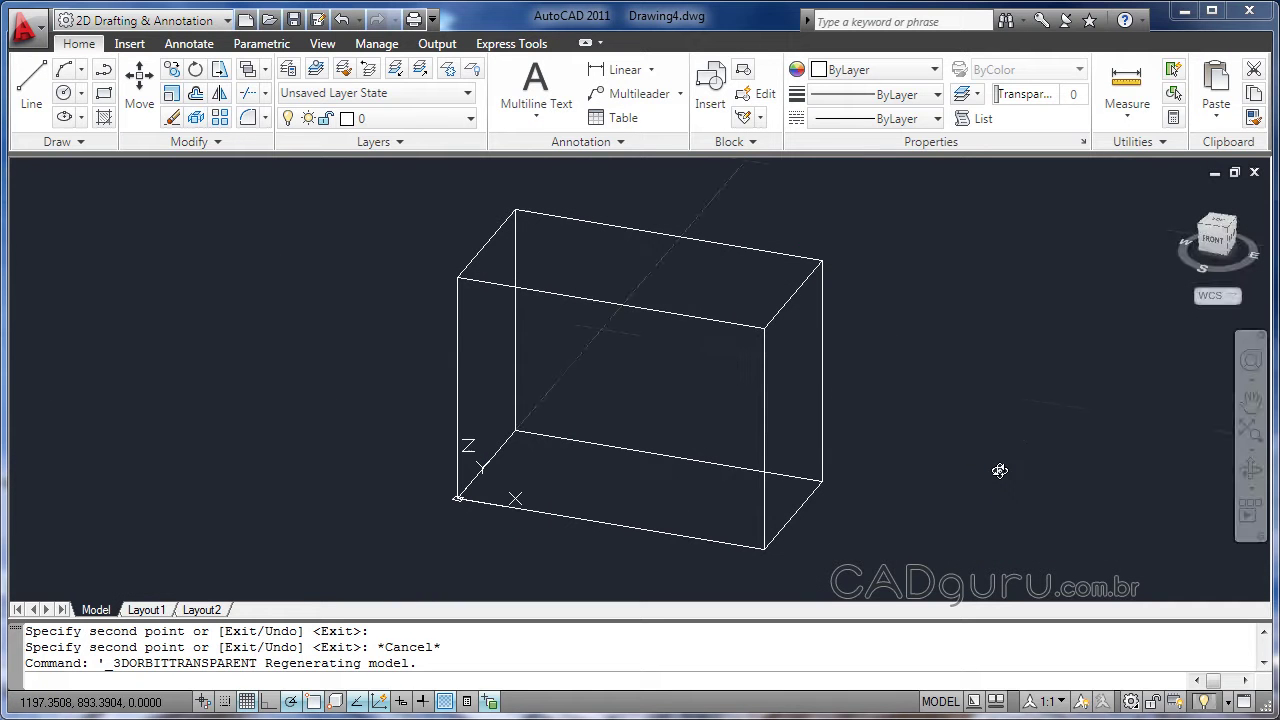